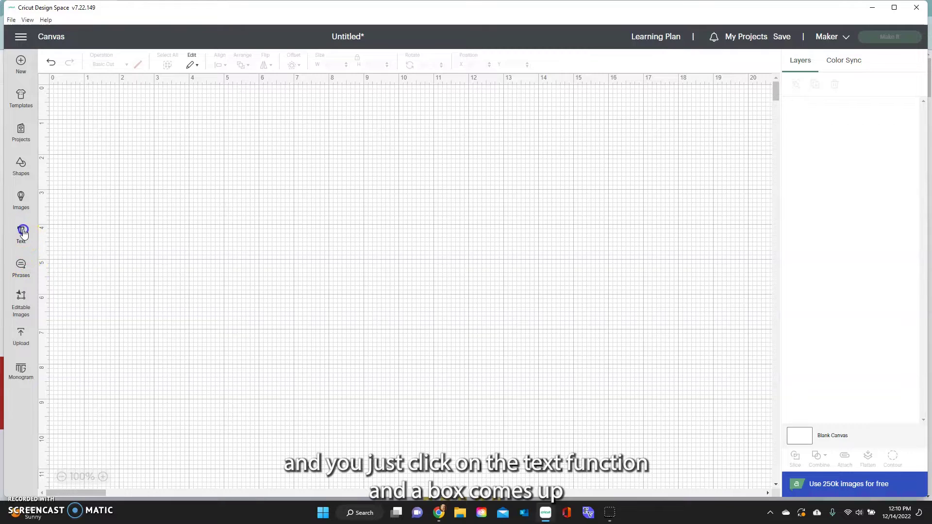
# Add a text object reading "Welcome" to the canvas.
pyautogui.click(153, 253)
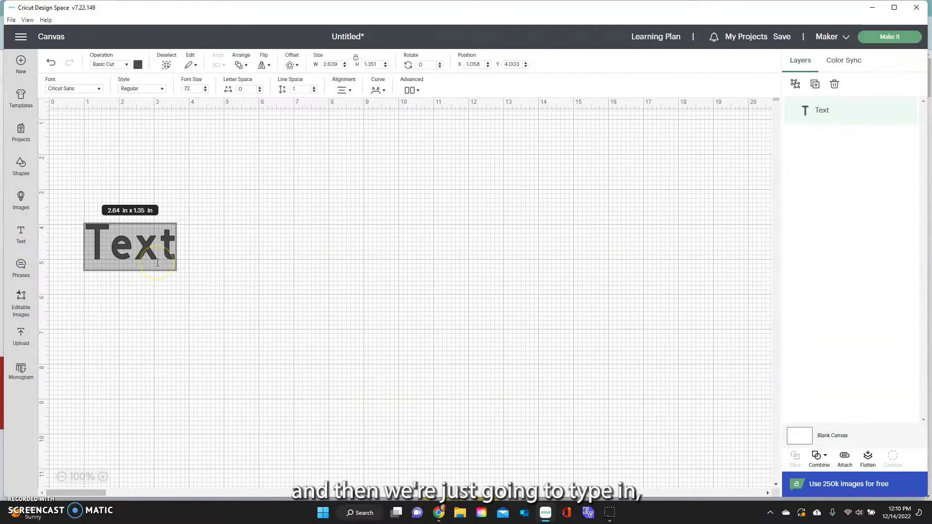
pyautogui.write('Welcome')
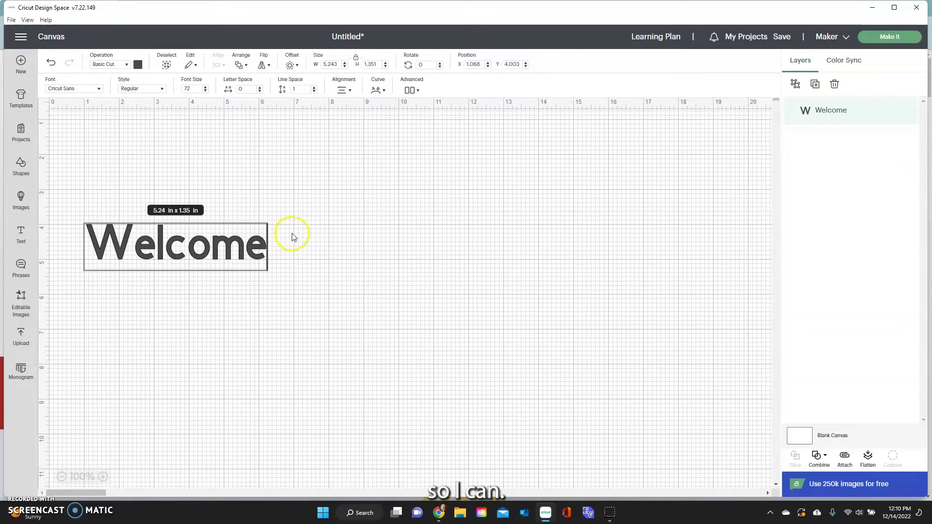
pyautogui.click(358, 235)
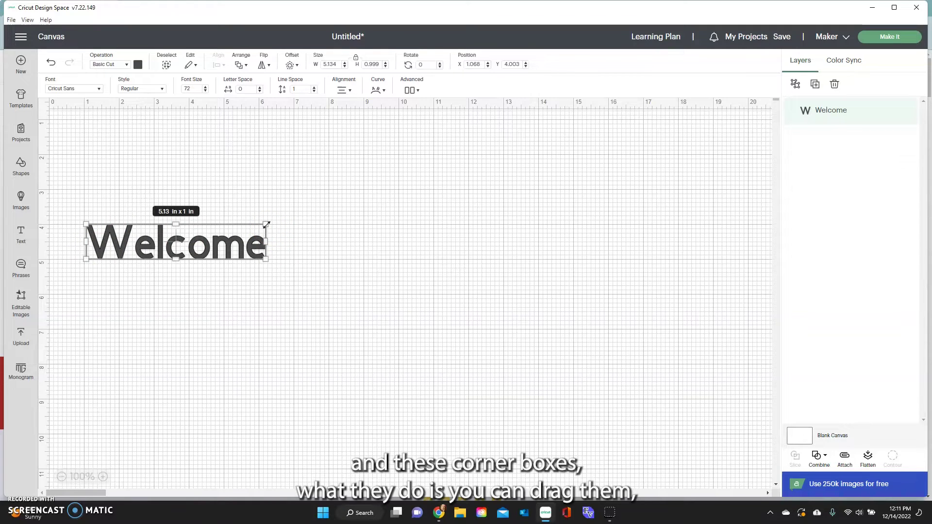
# Enlarge the Welcome text proportionally to a font size of about 129 and expand its text box to about 11.24 × 4.84 in.
pyautogui.moveTo(268, 227); pyautogui.dragTo(310, 218)
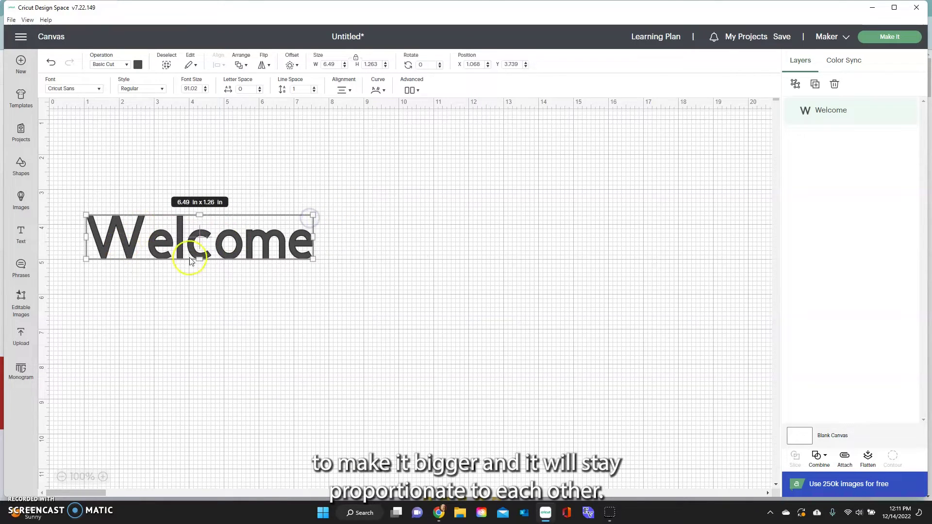
pyautogui.moveTo(314, 216); pyautogui.dragTo(377, 198)
pyautogui.moveTo(246, 260); pyautogui.dragTo(246, 289)
pyautogui.moveTo(403, 275); pyautogui.dragTo(476, 269)
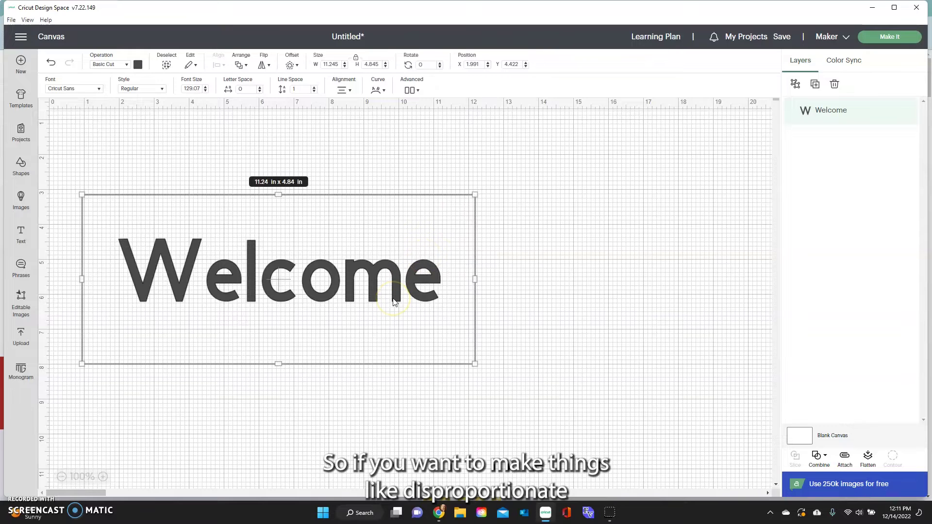
# Unlock the Welcome text's proportions, stretch it to 9.6 in wide by about 2.53 in high farther up the canvas, and relock them.
pyautogui.click(355, 62)
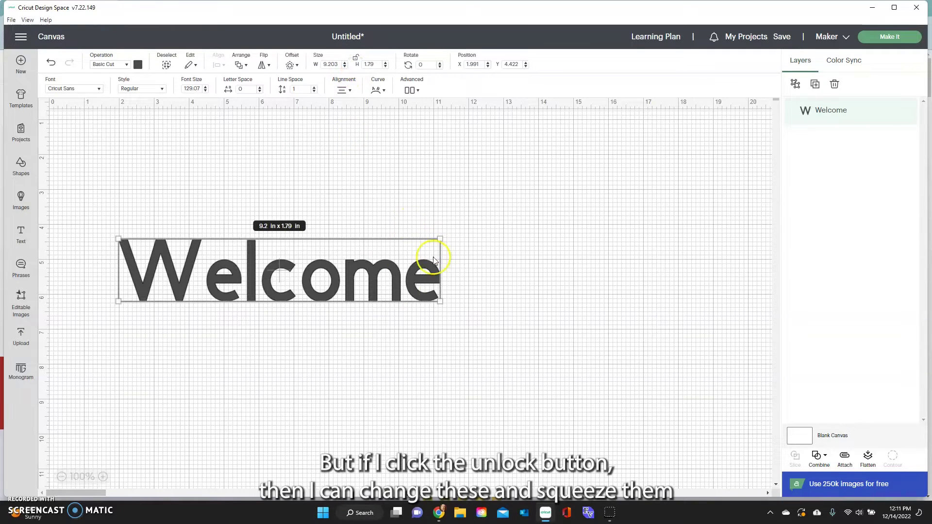
pyautogui.moveTo(439, 313)
pyautogui.mouseDown()
pyautogui.moveTo(410, 333)
pyautogui.moveTo(281, 348)
pyautogui.moveTo(456, 322)
pyautogui.moveTo(478, 241)
pyautogui.moveTo(488, 318)
pyautogui.moveTo(539, 324)
pyautogui.moveTo(429, 340)
pyautogui.moveTo(412, 316)
pyautogui.moveTo(467, 318)
pyautogui.moveTo(442, 331)
pyautogui.mouseUp()
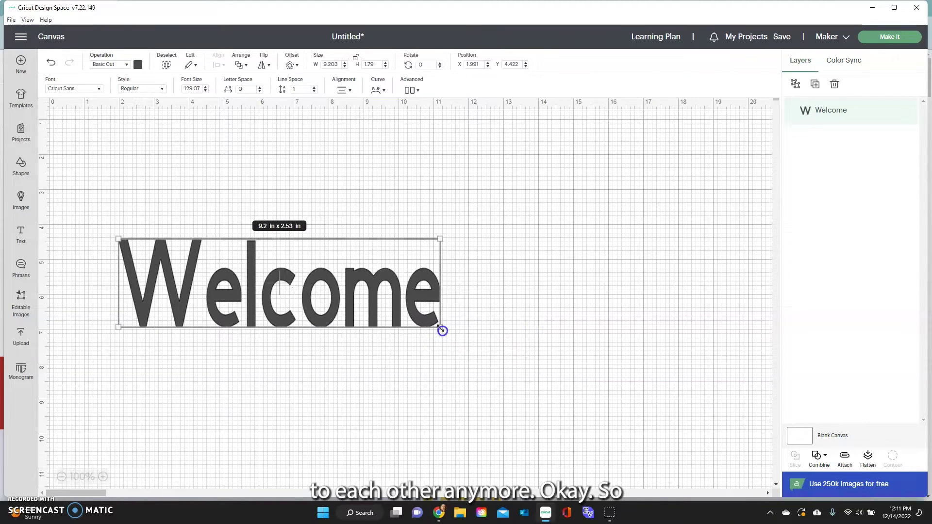
pyautogui.moveTo(391, 276); pyautogui.dragTo(414, 206)
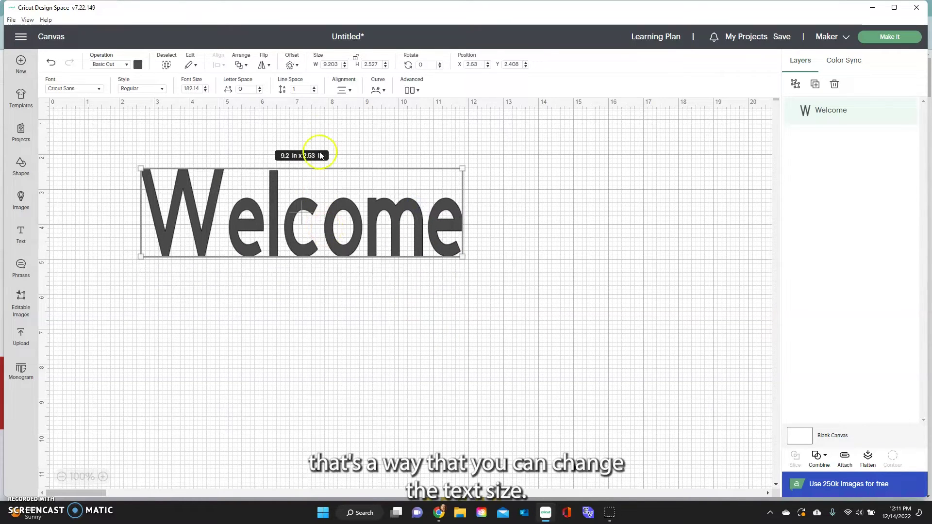
pyautogui.click(345, 63)
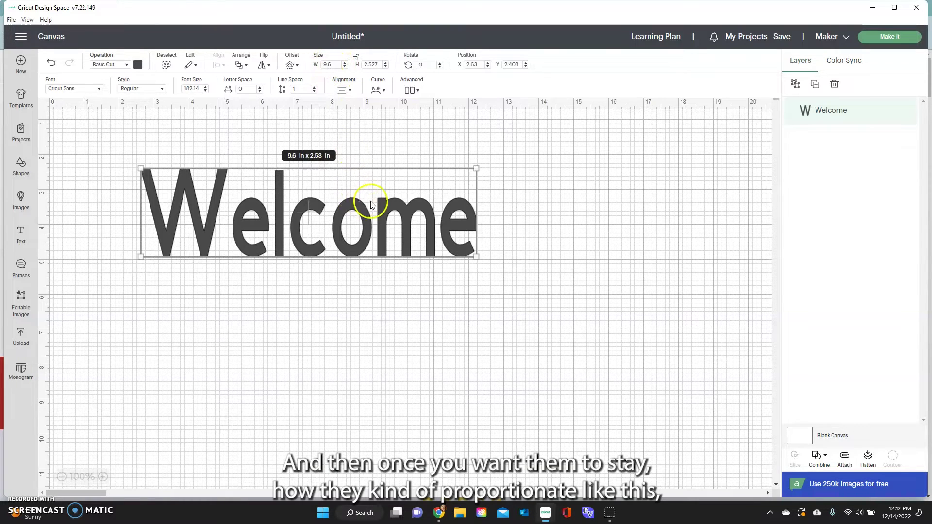
pyautogui.click(356, 58)
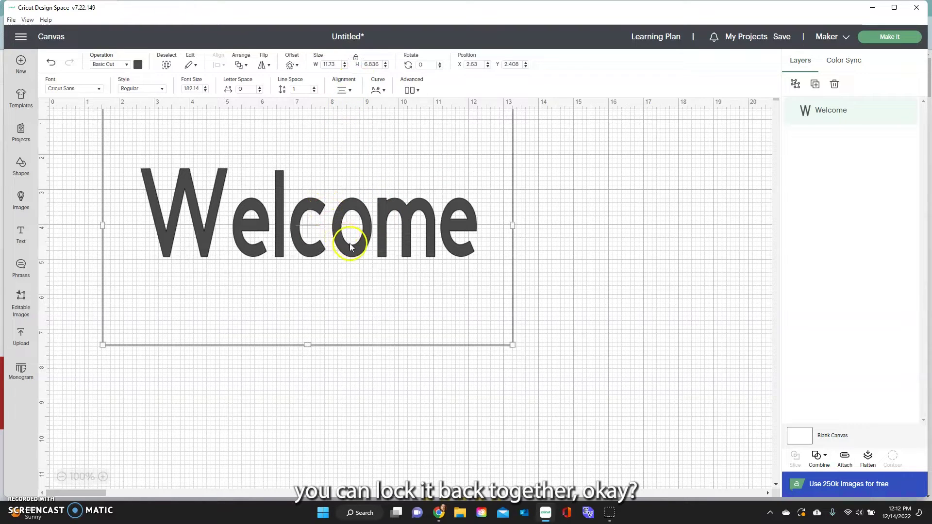
# Move the Welcome text down to about Y 3.13 and reduce its font size to 176.14.
pyautogui.moveTo(345, 239); pyautogui.dragTo(346, 266)
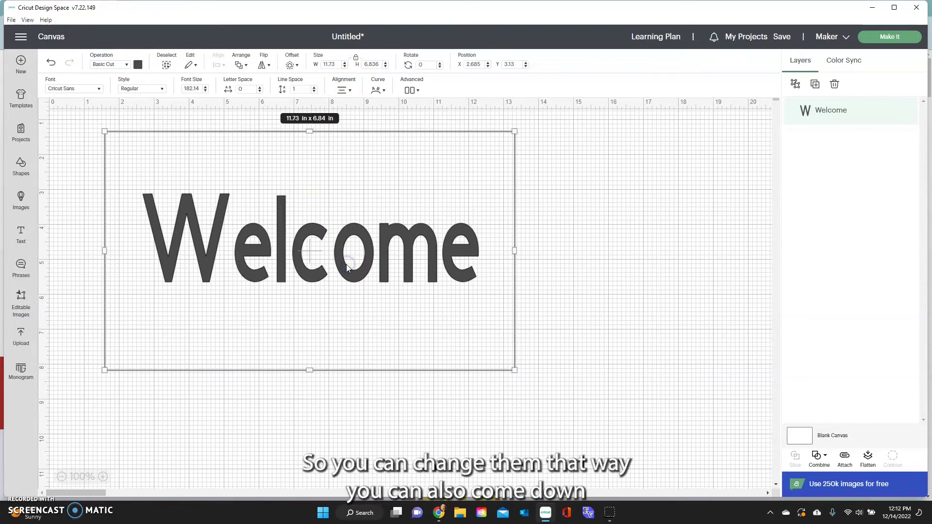
pyautogui.click(205, 89)
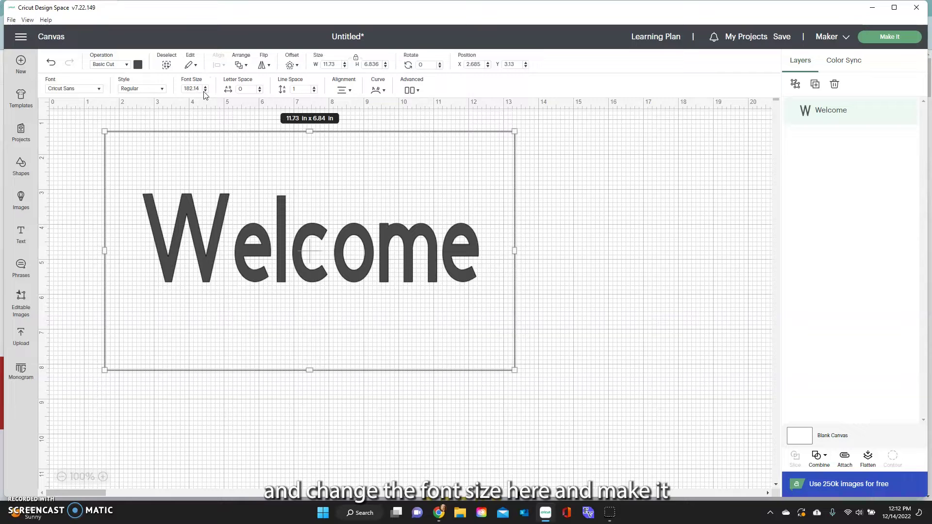
pyautogui.click(206, 91)
pyautogui.click(205, 90)
pyautogui.click(206, 91)
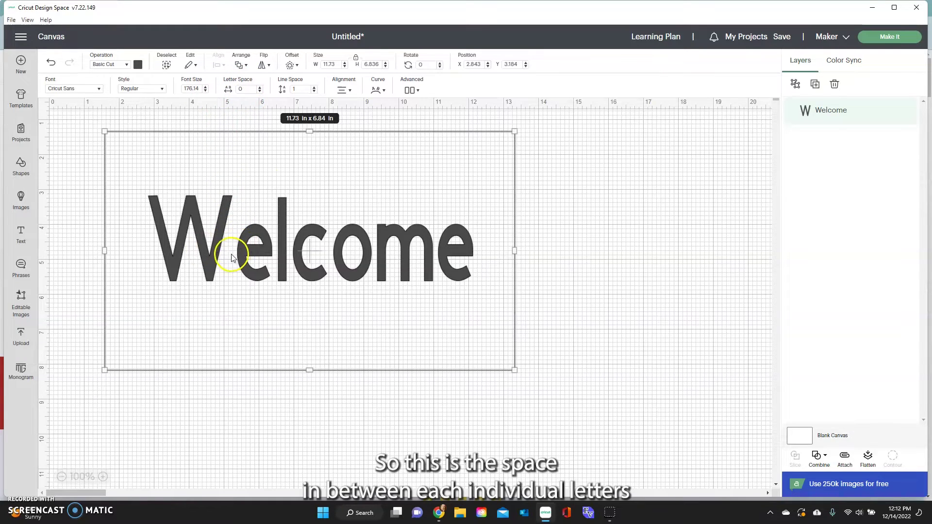
# Adjust the letter spacing of the Welcome text, trying tighter values and ending at 0.3.
pyautogui.click(260, 91)
pyautogui.click(260, 93)
pyautogui.click(260, 93)
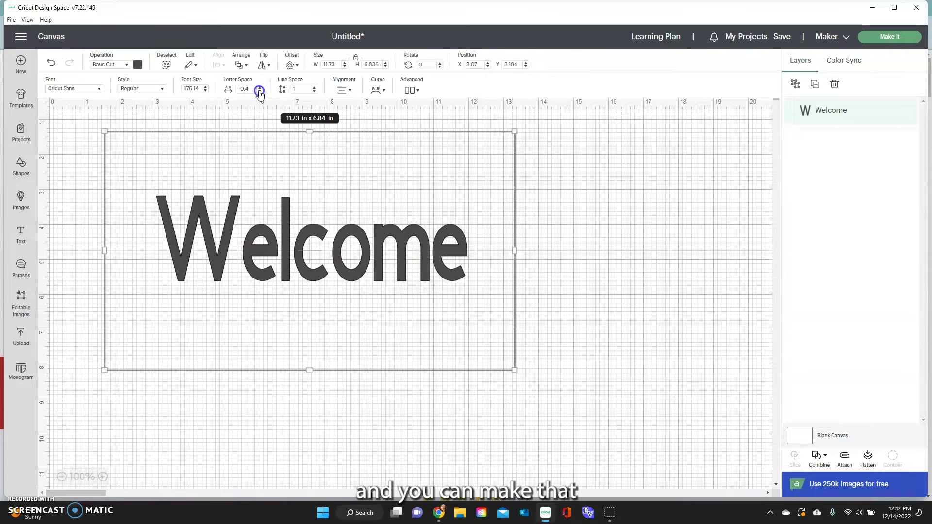
pyautogui.click(261, 93)
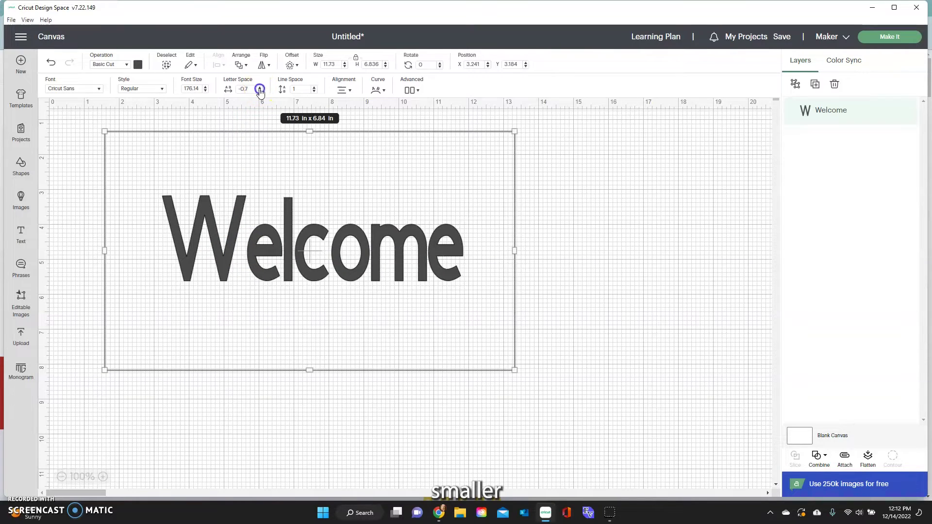
pyautogui.click(260, 91)
pyautogui.click(260, 91)
pyautogui.click(260, 91)
pyautogui.click(260, 92)
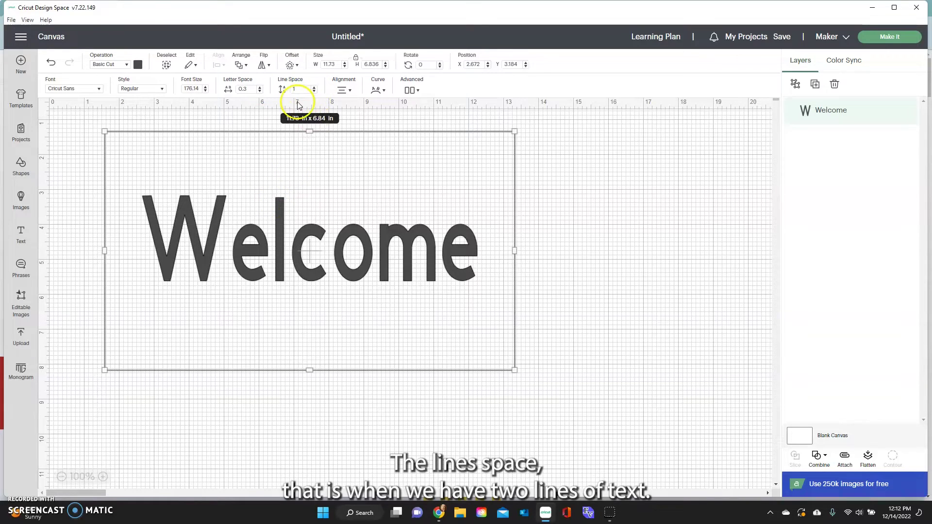
# Add "Home" as a second line below "Welcome" in the same text object.
pyautogui.click(479, 254)
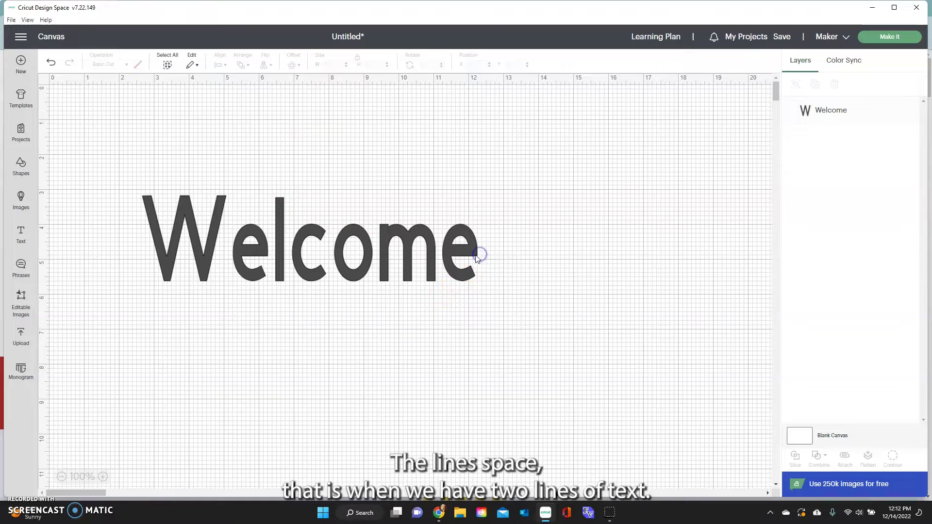
pyautogui.doubleClick(477, 257)
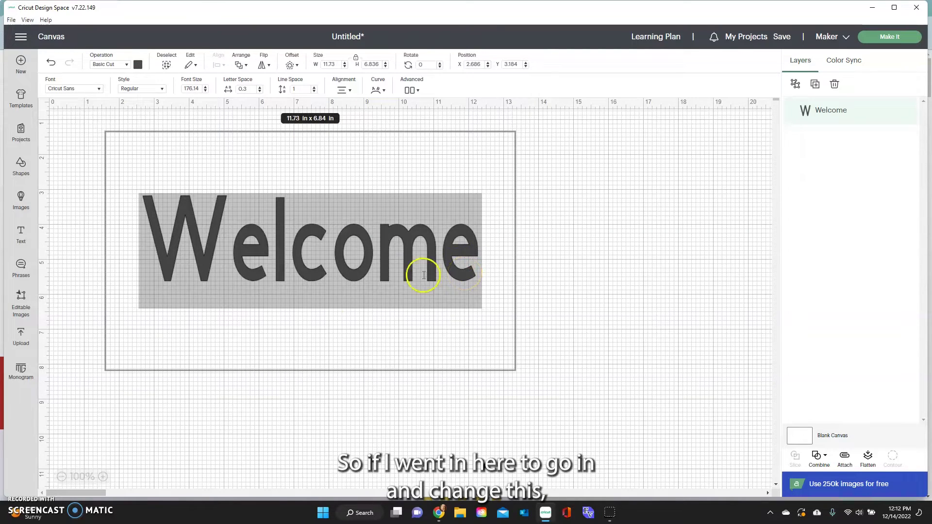
pyautogui.click(353, 253)
pyautogui.doubleClick(353, 256)
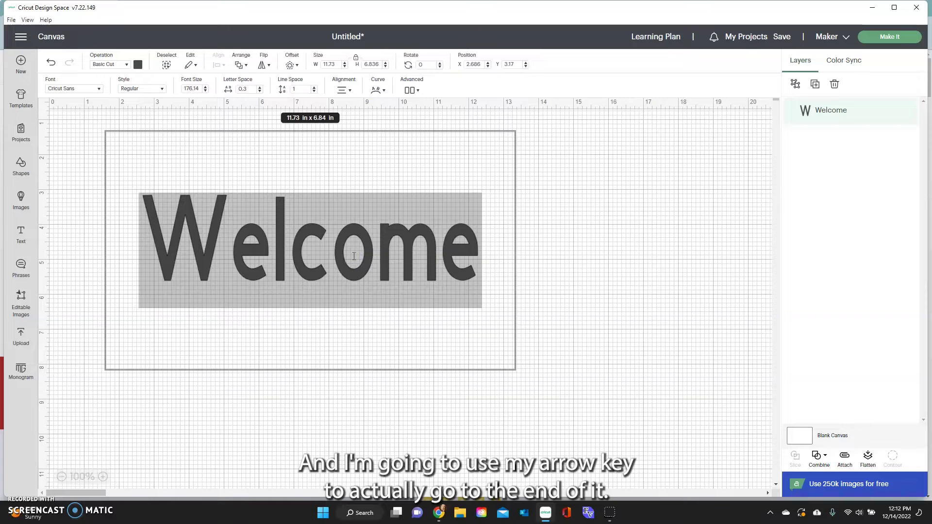
pyautogui.press('Right')
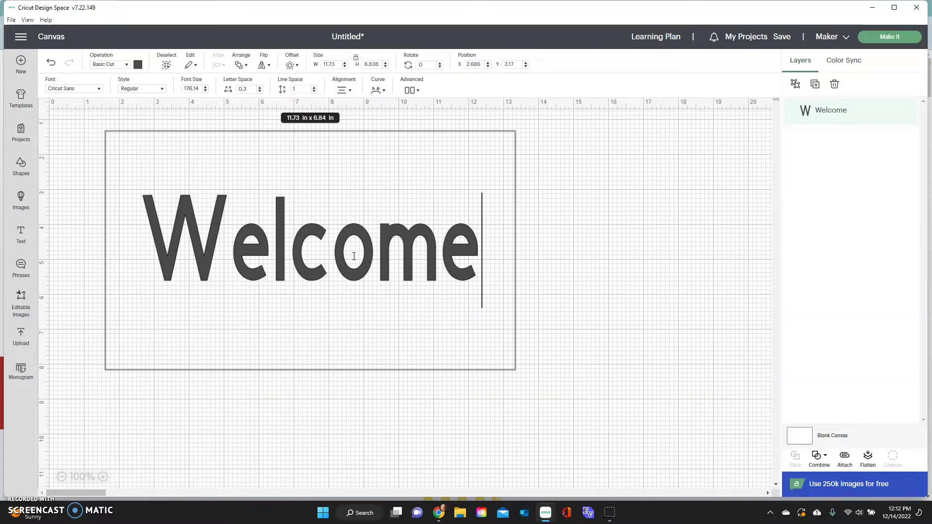
pyautogui.press('Return')
pyautogui.write('Home')
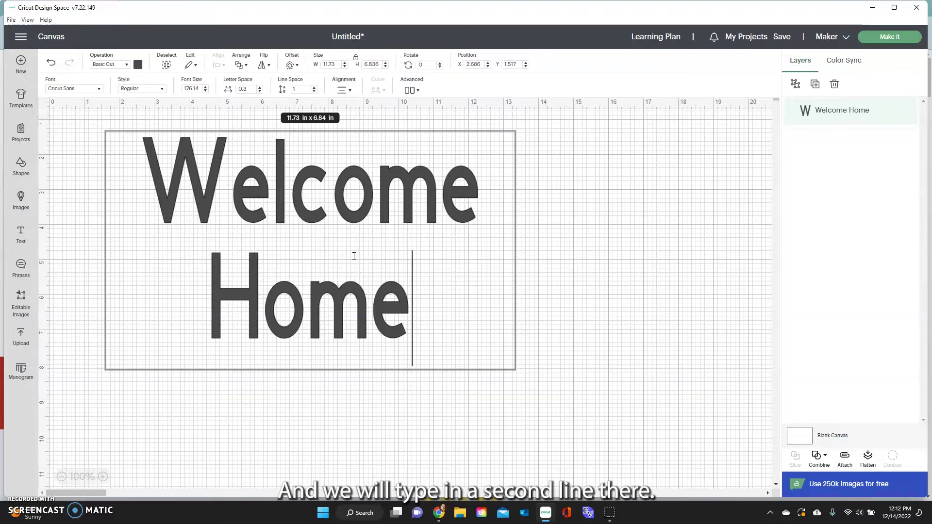
# Tighten the line spacing between Welcome and Home to -1.9.
pyautogui.click(314, 95)
pyautogui.click(314, 95)
pyautogui.click(314, 94)
pyautogui.click(314, 94)
pyautogui.click(314, 95)
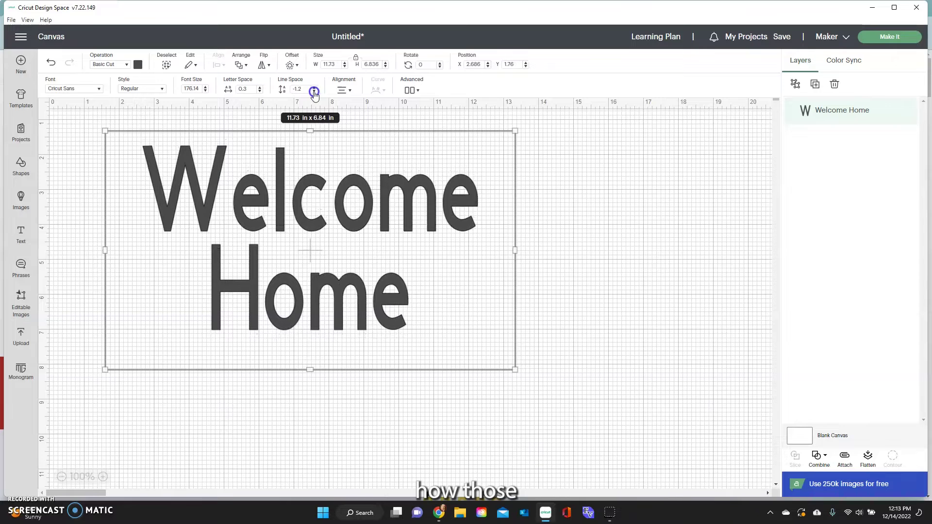
pyautogui.click(314, 94)
pyautogui.click(314, 93)
pyautogui.click(314, 94)
pyautogui.click(314, 93)
pyautogui.click(314, 93)
pyautogui.click(314, 94)
pyautogui.click(314, 93)
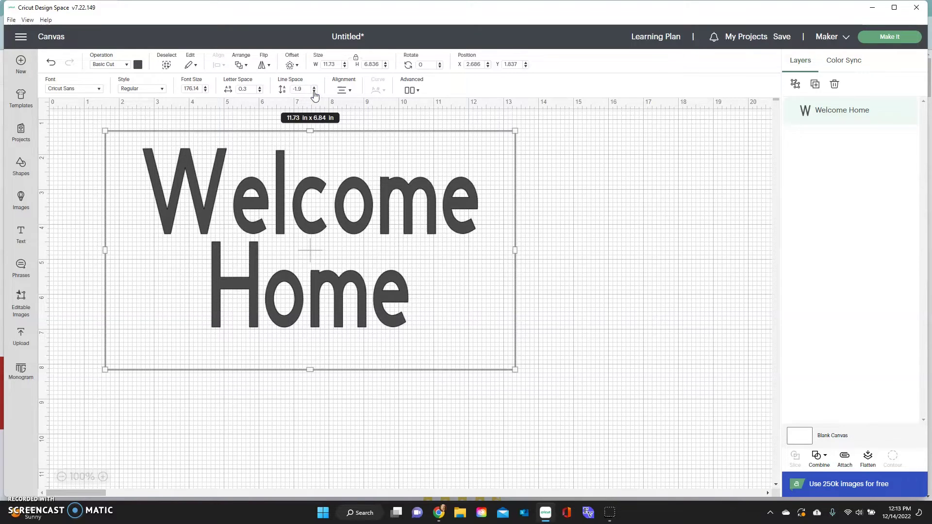
pyautogui.click(297, 201)
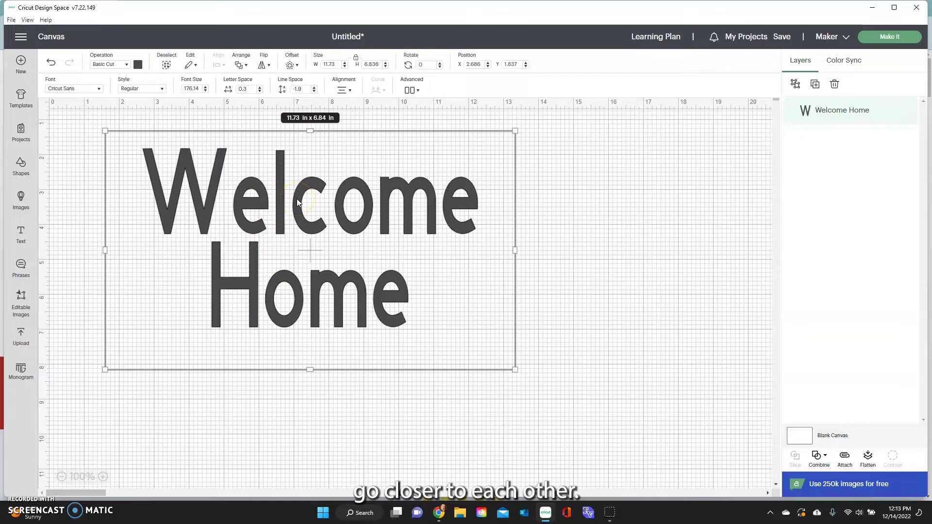
# Try left alignment on the two text lines and return them to center alignment.
pyautogui.click(349, 94)
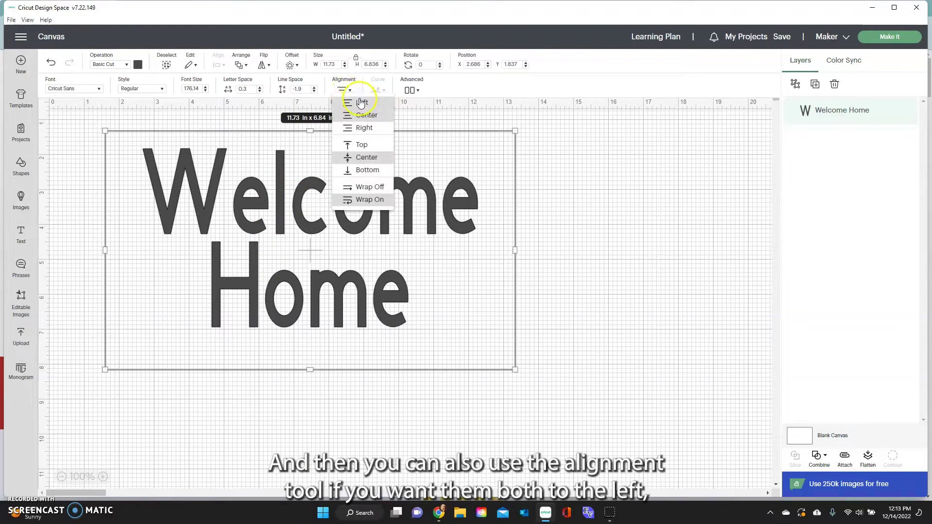
pyautogui.click(360, 104)
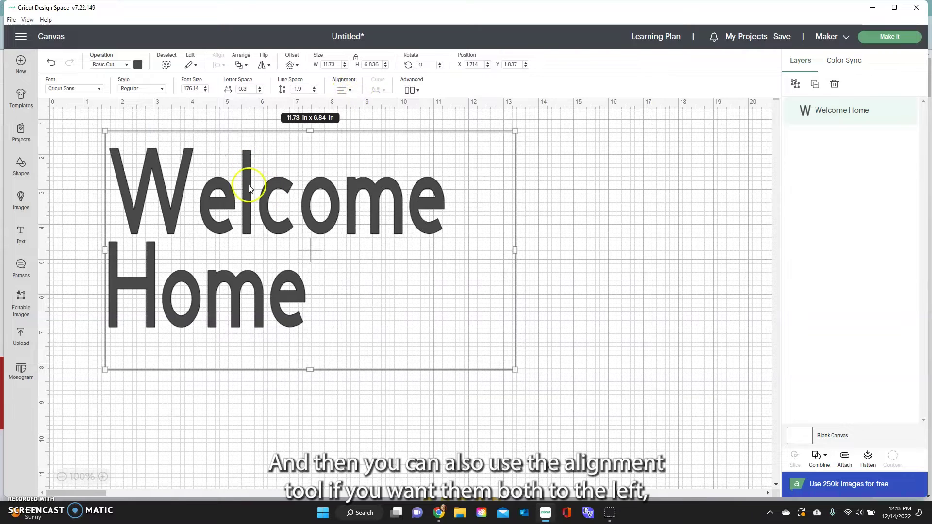
pyautogui.click(345, 92)
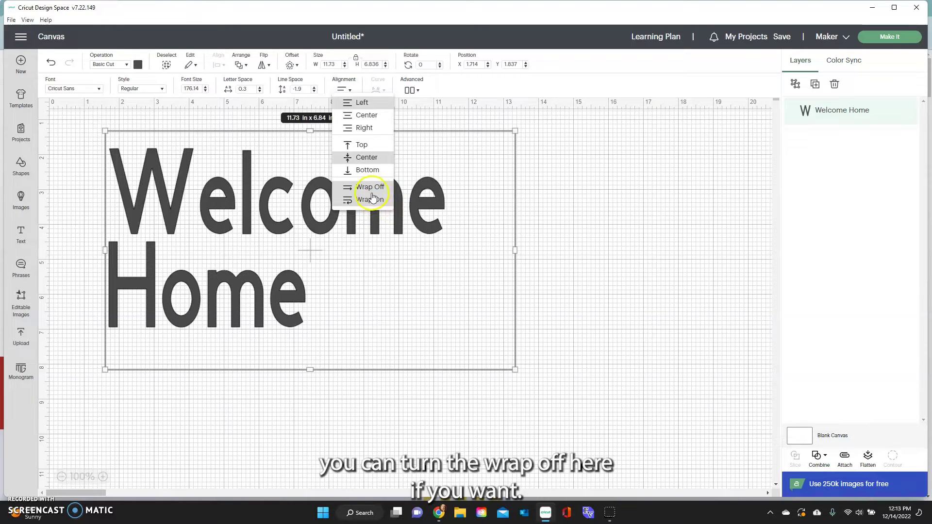
pyautogui.click(368, 125)
pyautogui.click(367, 116)
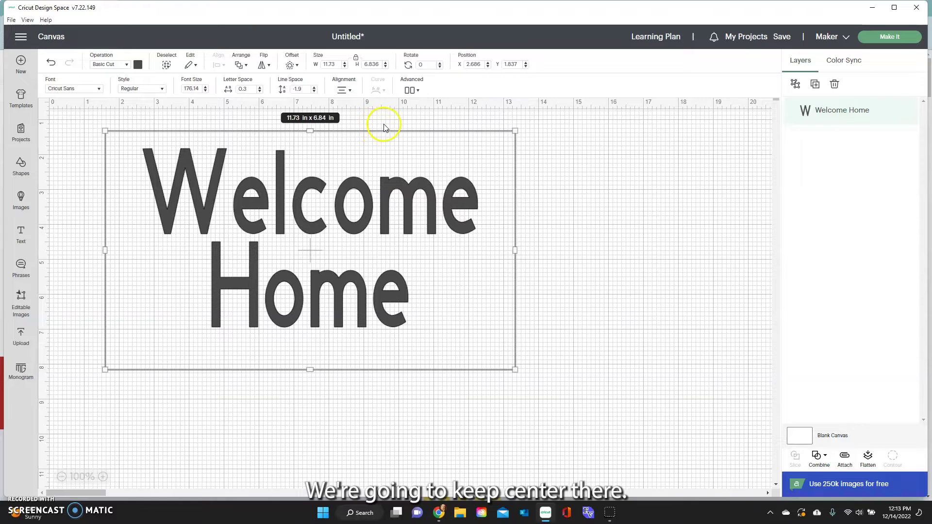
# Ungroup the text into separate lines and move Home up and left to about X 3.81, Y 3.89.
pyautogui.click(412, 91)
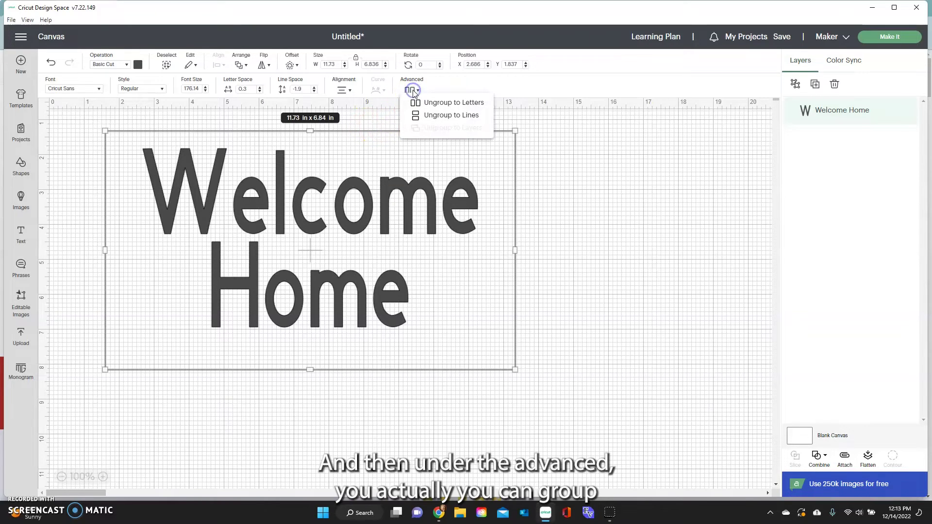
pyautogui.click(449, 116)
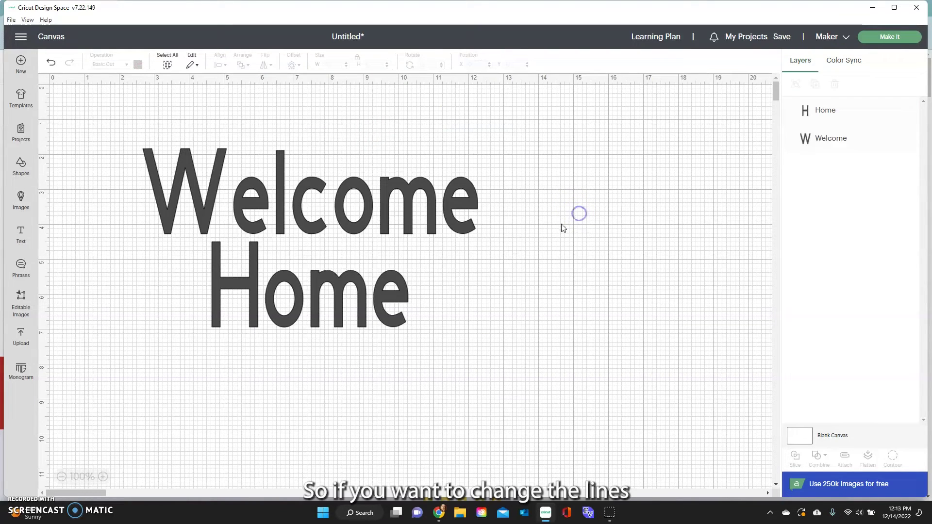
pyautogui.moveTo(354, 312); pyautogui.dragTo(322, 287)
# Ungroup the word Home into individual letters and deselect them.
pyautogui.click(412, 91)
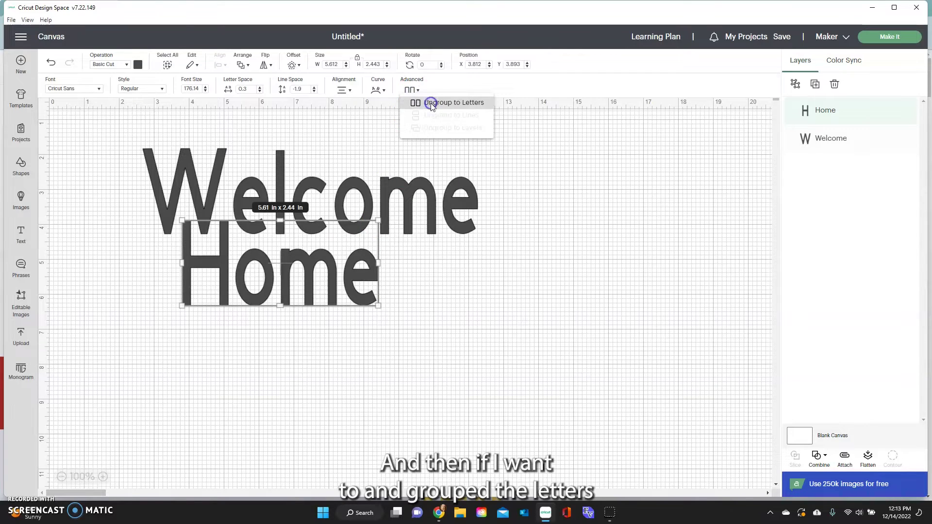
pyautogui.click(431, 102)
pyautogui.click(135, 285)
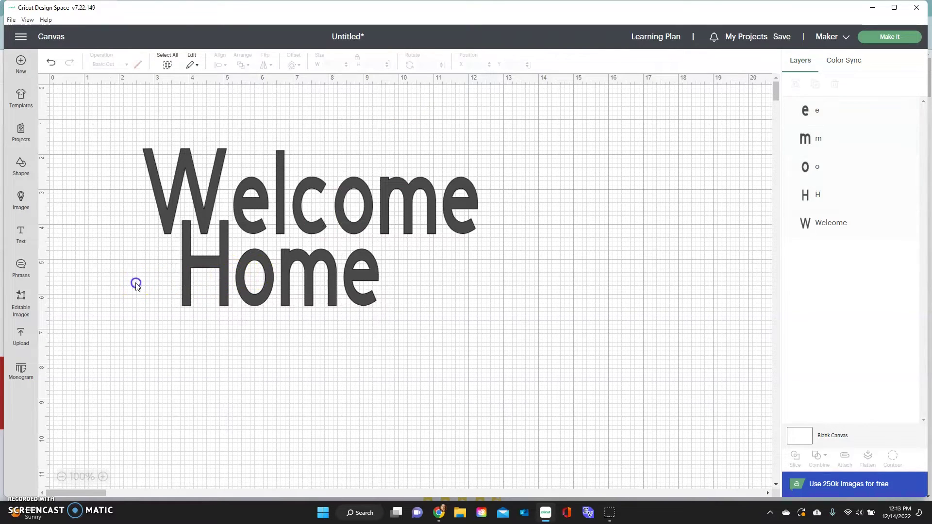
# Enlarge the letter H of Home and shift the o slightly down and right beside it.
pyautogui.click(214, 257)
pyautogui.moveTo(239, 321)
pyautogui.mouseDown()
pyautogui.moveTo(249, 329)
pyautogui.moveTo(239, 316)
pyautogui.moveTo(233, 322)
pyautogui.mouseUp()
pyautogui.click(262, 310)
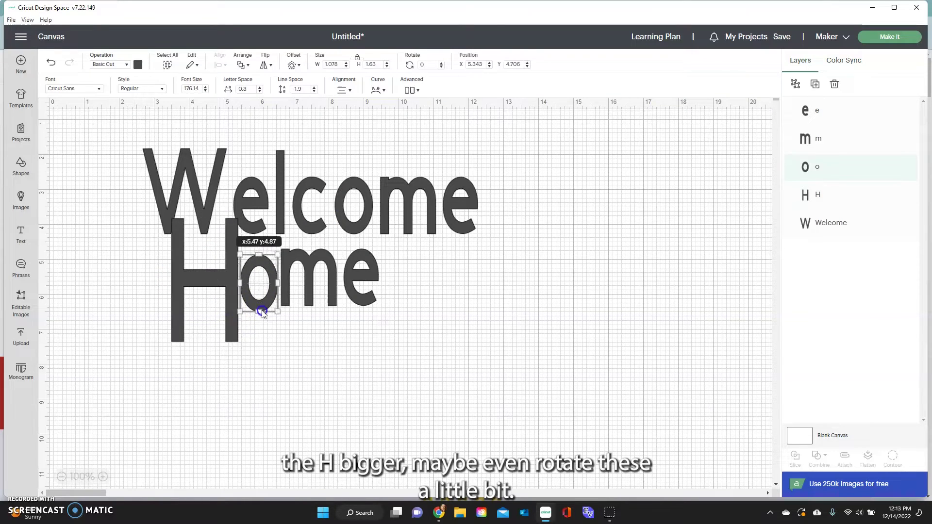
# Rotate the letter m of Home to 359 degrees.
pyautogui.click(314, 285)
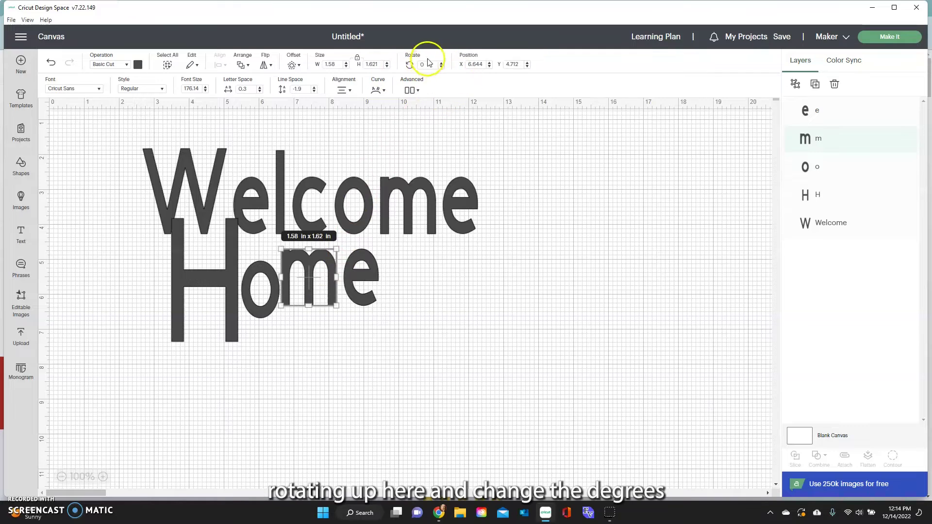
pyautogui.click(441, 67)
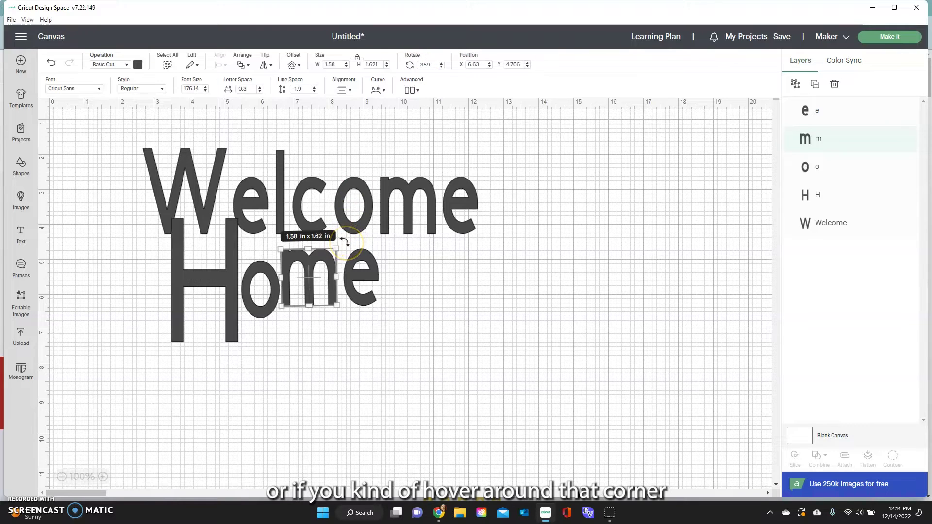
# Rotate the m of Home clockwise, and shift the e down beside it with a rotation of about 340.5 degrees.
pyautogui.moveTo(344, 241); pyautogui.dragTo(369, 300)
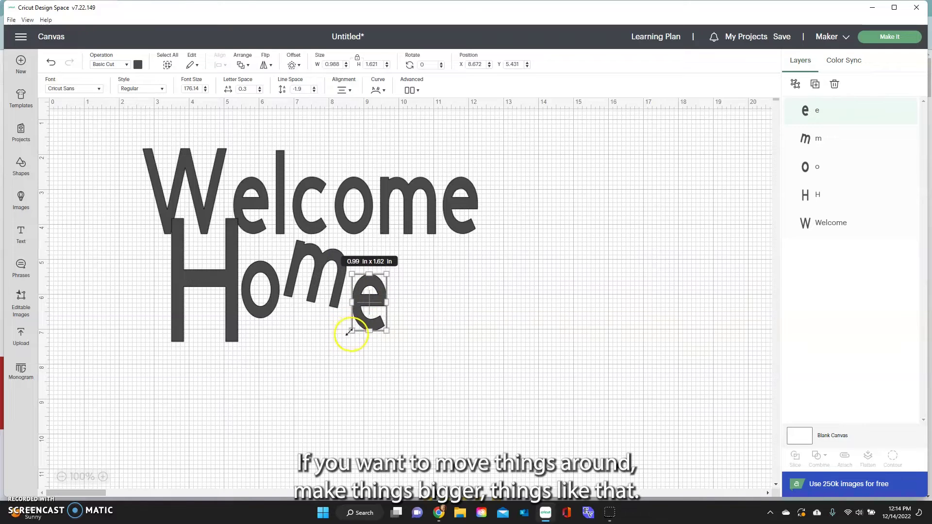
pyautogui.click(448, 340)
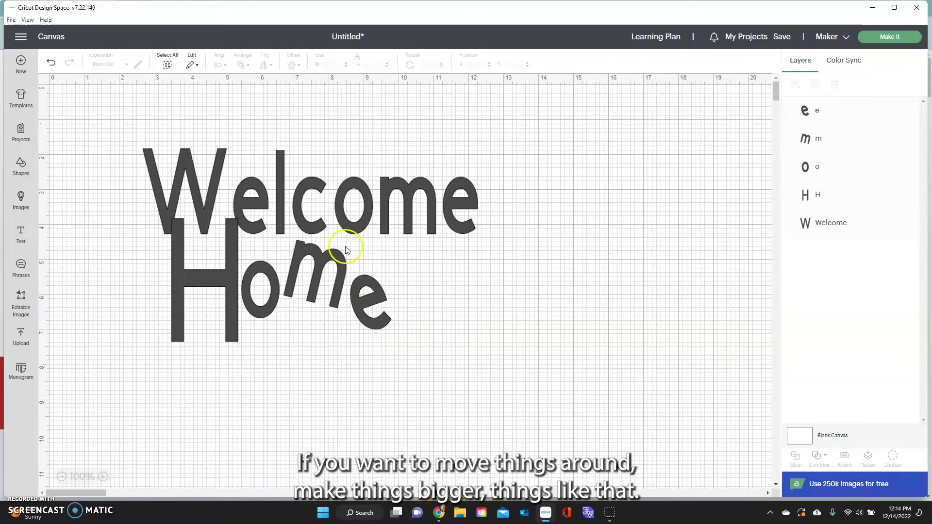
# Move the word Welcome slightly up and left to about X 2.5, Y 1.35.
pyautogui.click(358, 228)
pyautogui.moveTo(358, 228); pyautogui.dragTo(355, 220)
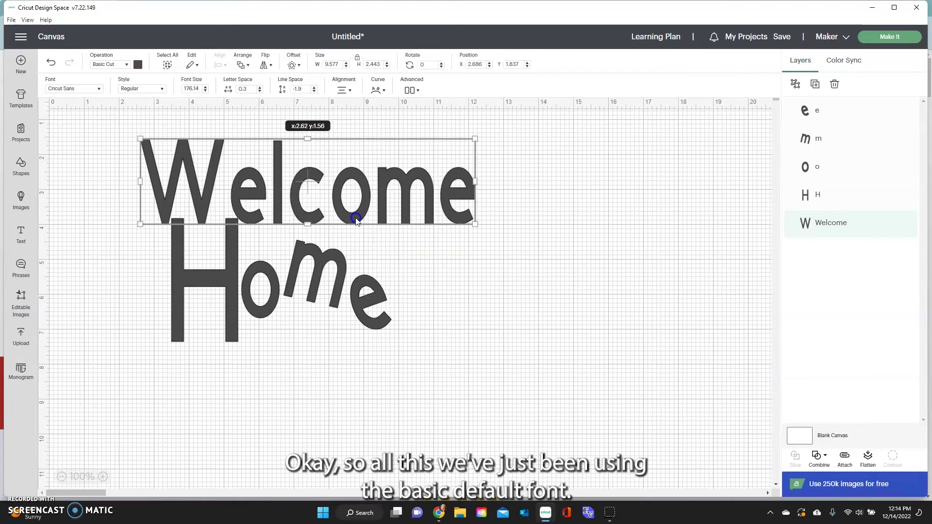
pyautogui.moveTo(356, 219); pyautogui.dragTo(351, 209)
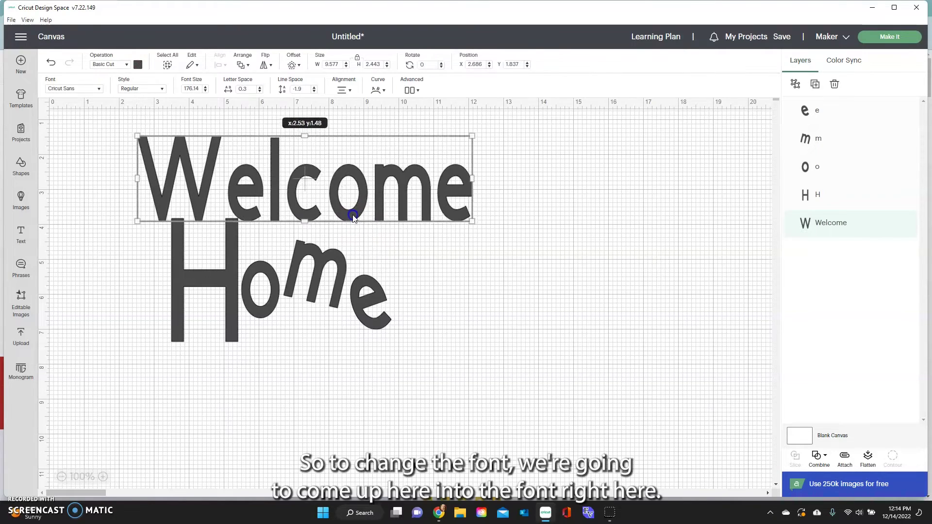
# Open the font choices for Welcome and look through the Cricut fonts and the available language options.
pyautogui.click(100, 90)
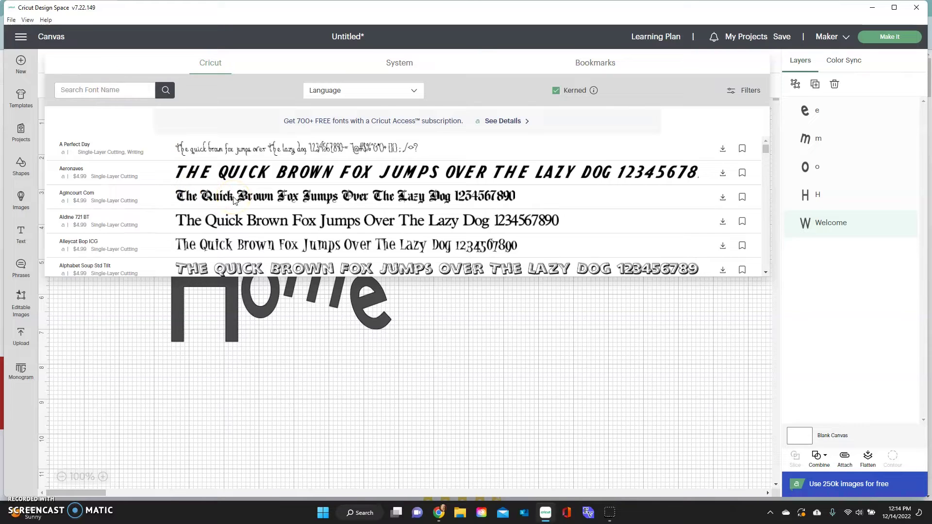
pyautogui.click(223, 78)
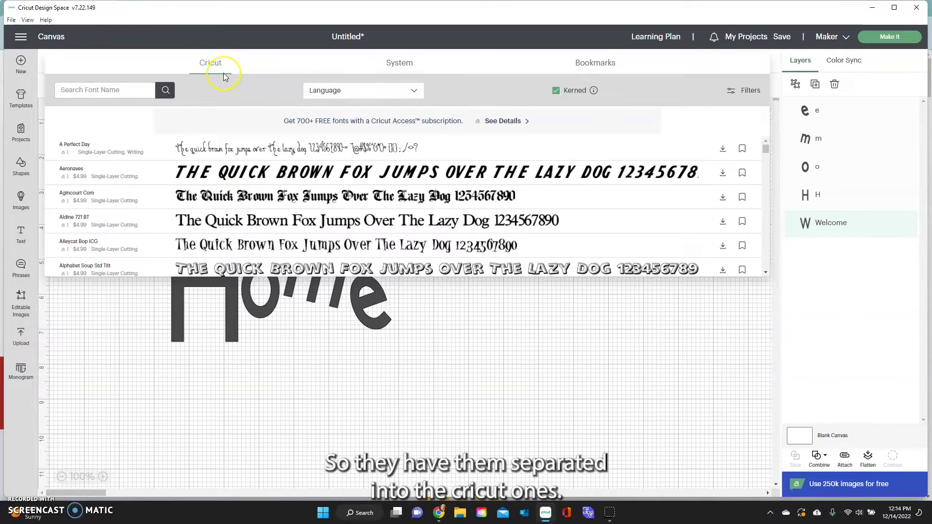
pyautogui.click(216, 68)
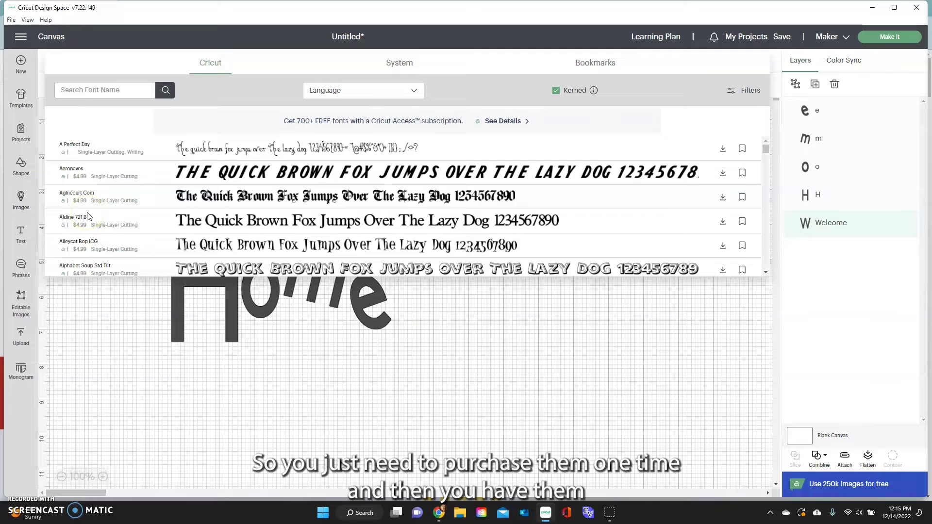
pyautogui.scroll(-3, 87, 216)
pyautogui.scroll(3, 85, 213)
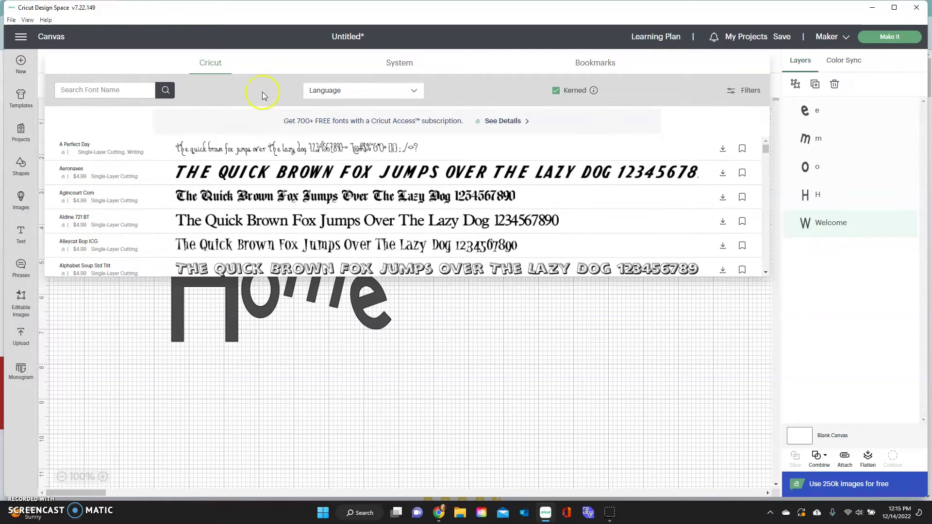
pyautogui.click(393, 91)
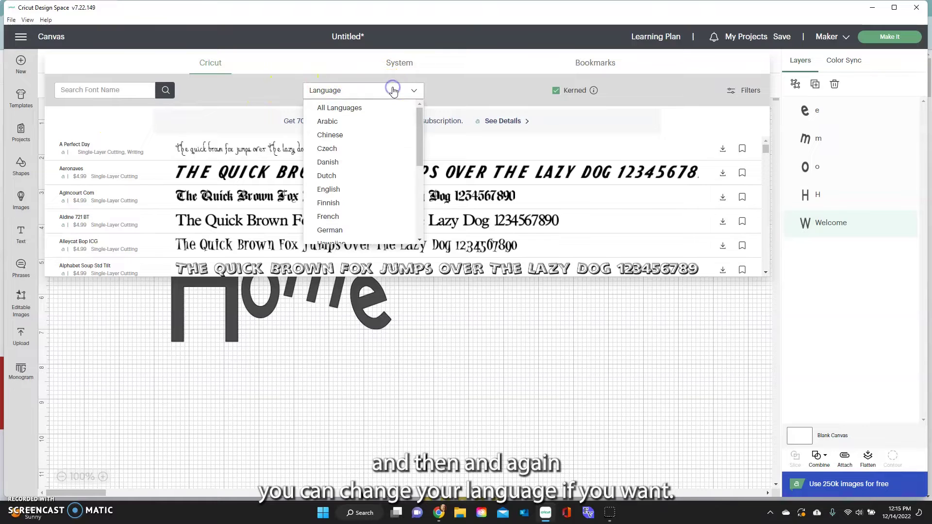
pyautogui.click(393, 90)
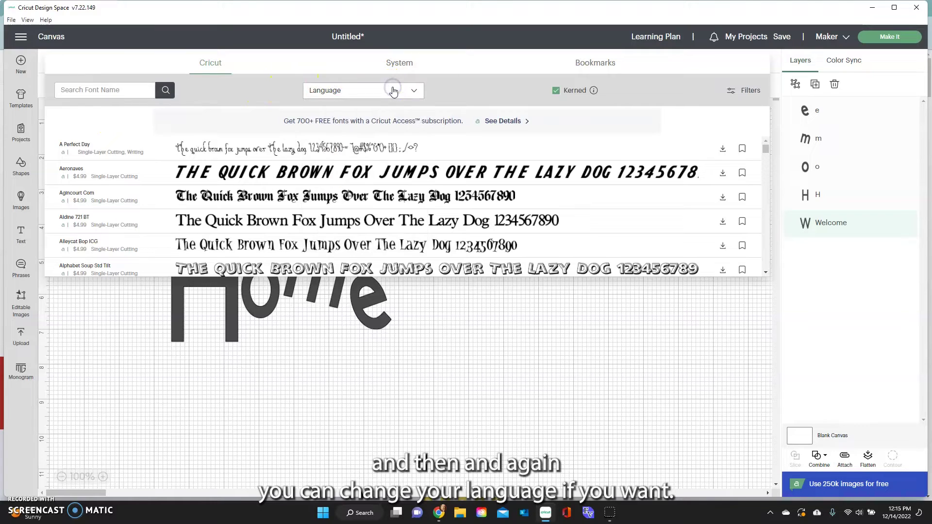
# Look through the installed system fonts and check which of them have a preview.
pyautogui.click(406, 66)
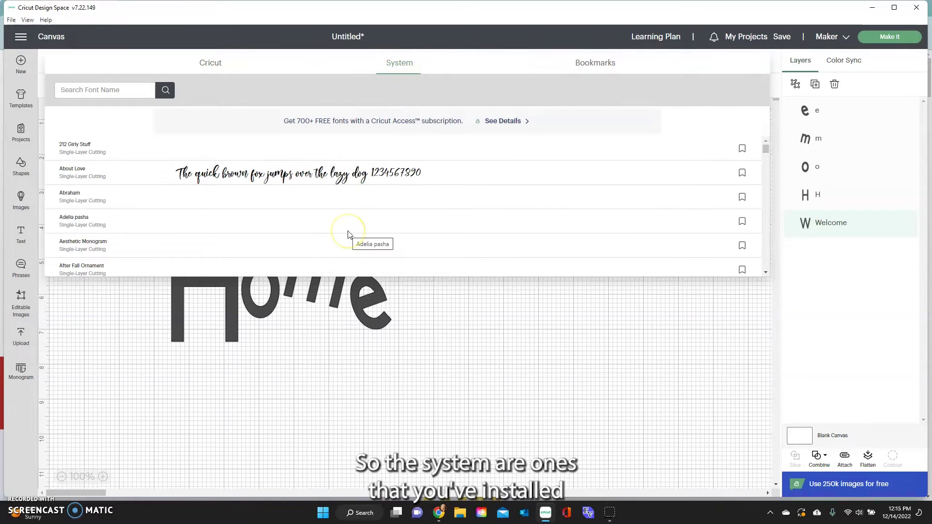
pyautogui.scroll(-3, 348, 235)
pyautogui.scroll(-2, 348, 235)
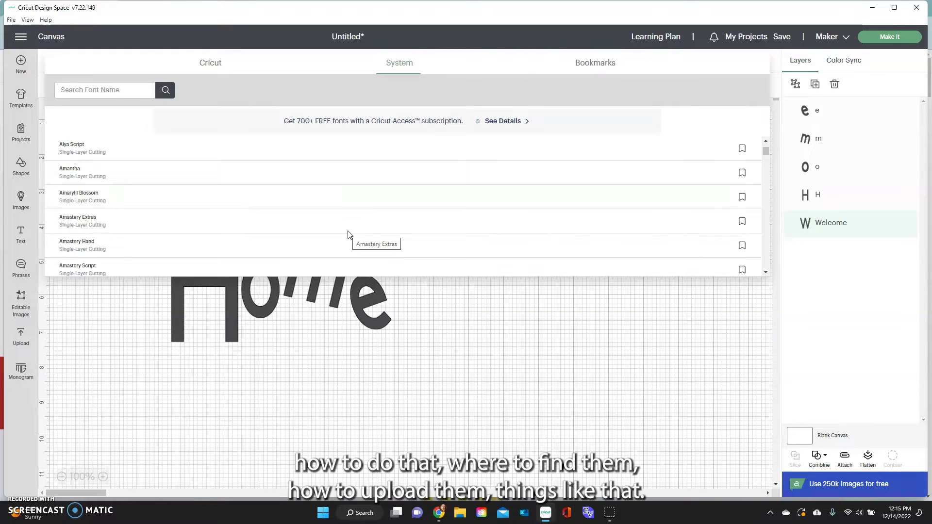
pyautogui.scroll(3, 359, 226)
pyautogui.scroll(5, 373, 217)
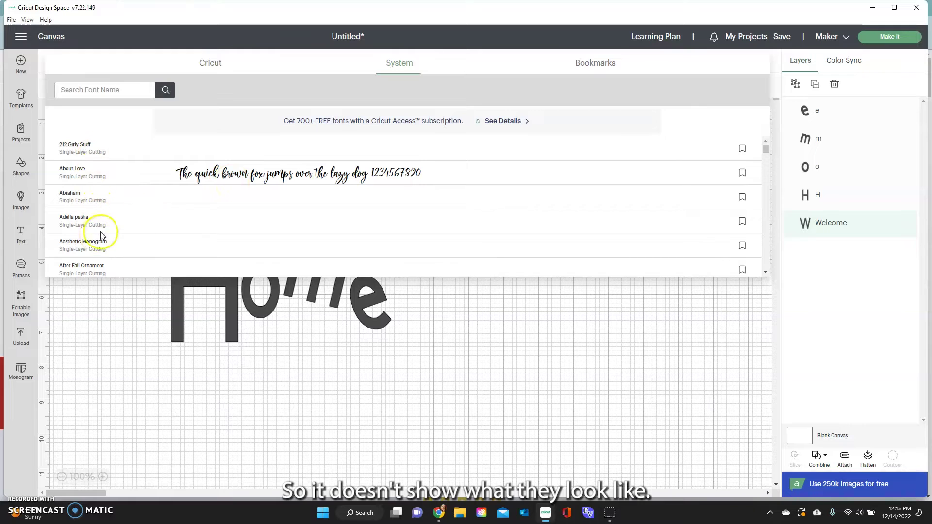
pyautogui.scroll(-2, 196, 191)
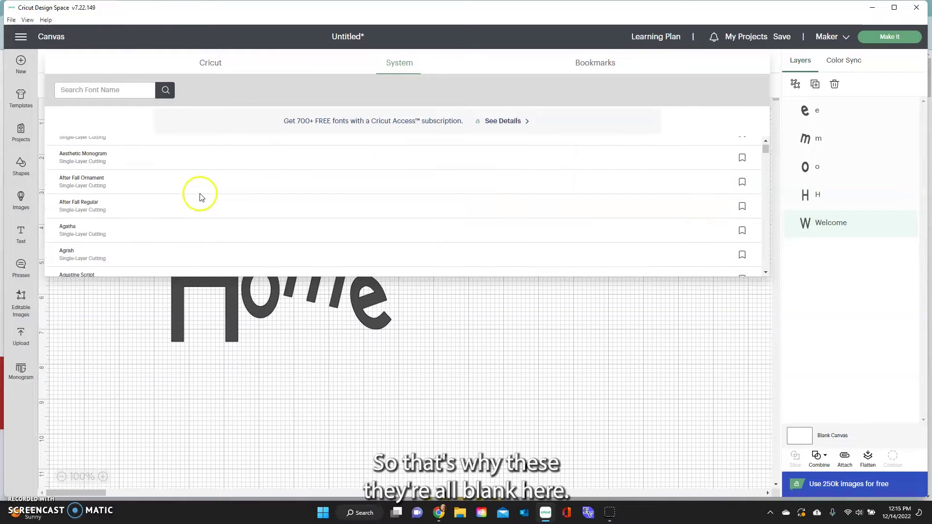
pyautogui.scroll(2, 199, 195)
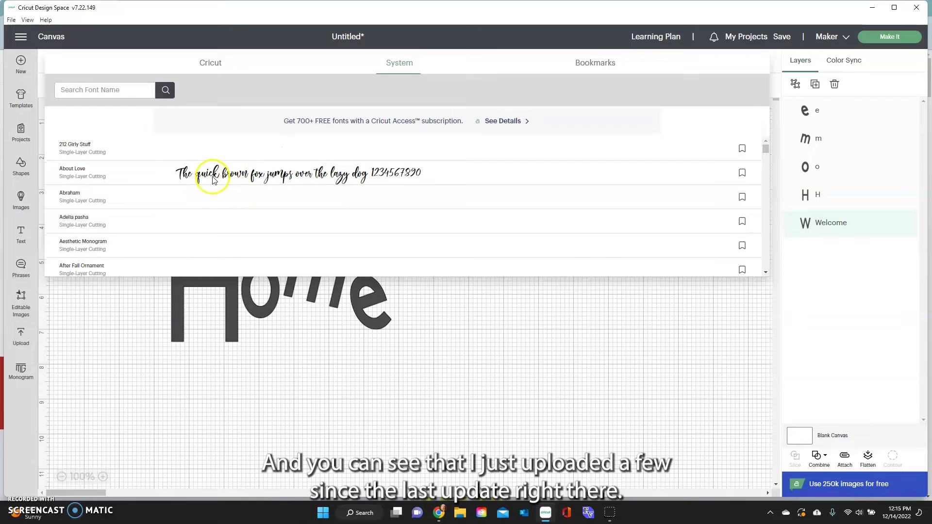
pyautogui.scroll(-5, 219, 182)
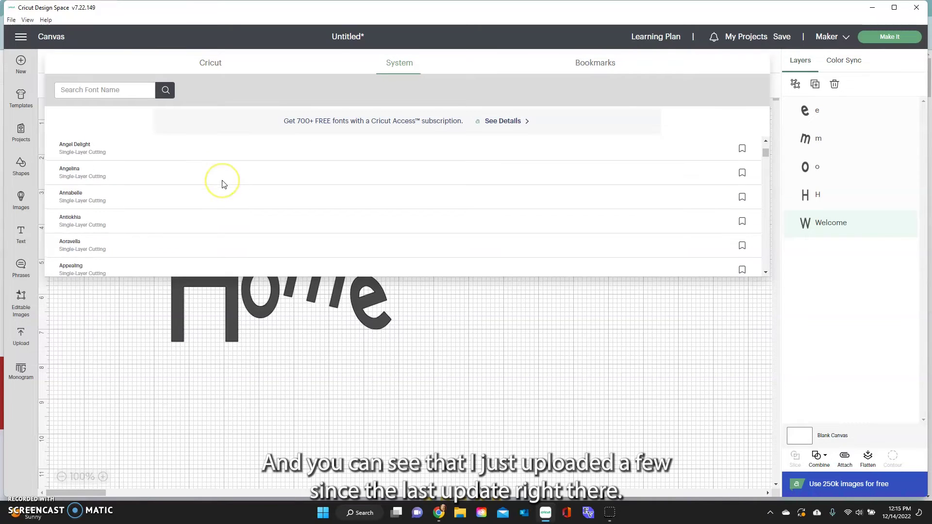
pyautogui.scroll(5, 408, 146)
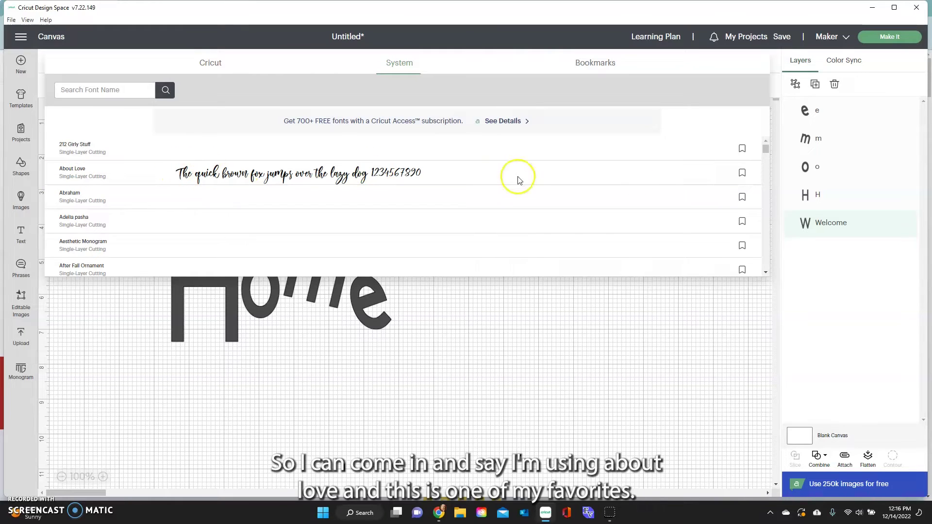
# Bookmark the system font About Love and check the list of bookmarked fonts.
pyautogui.click(742, 173)
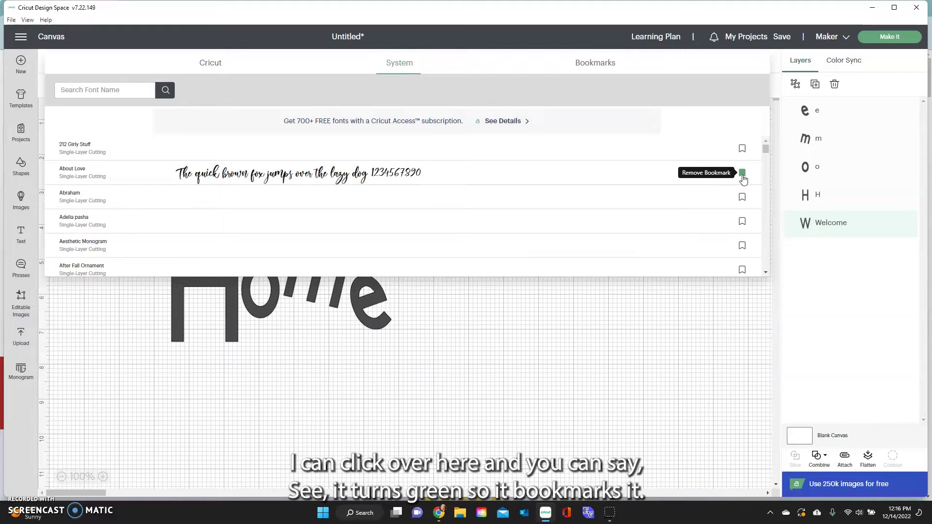
pyautogui.click(602, 65)
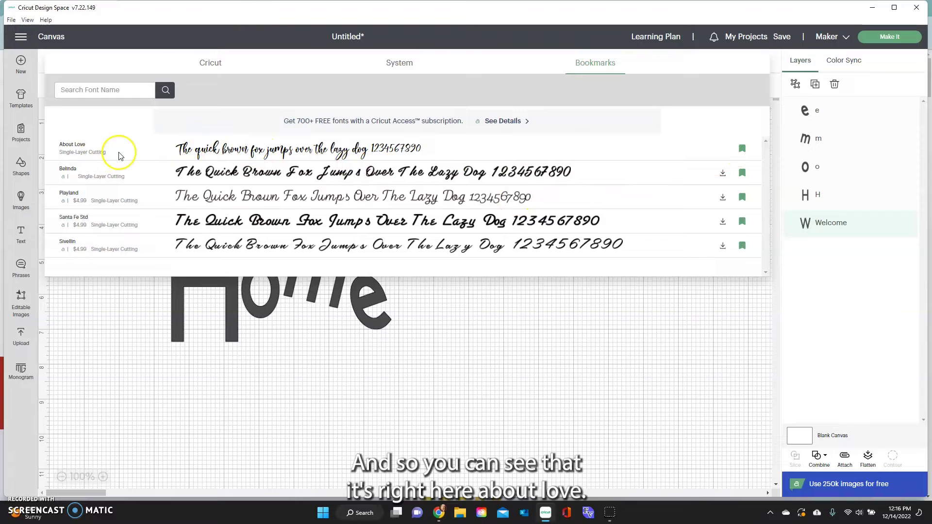
pyautogui.click(377, 140)
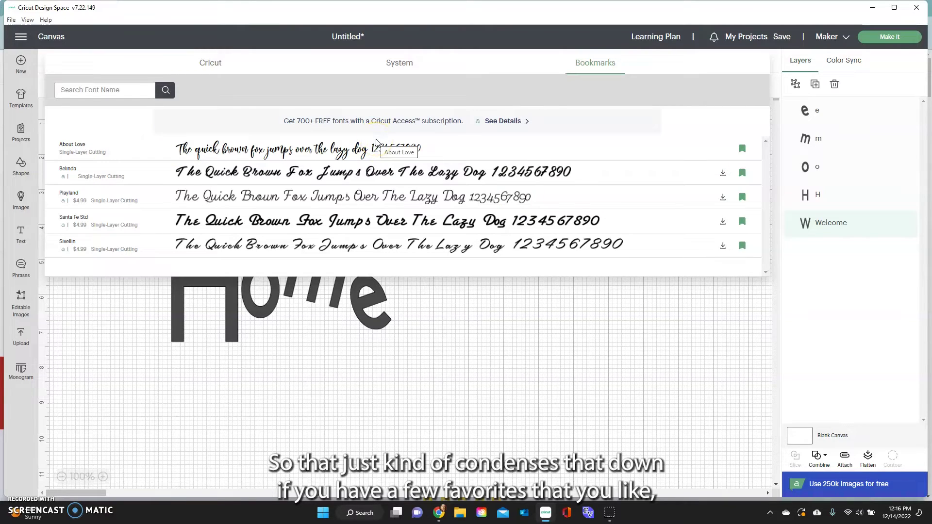
pyautogui.click(371, 159)
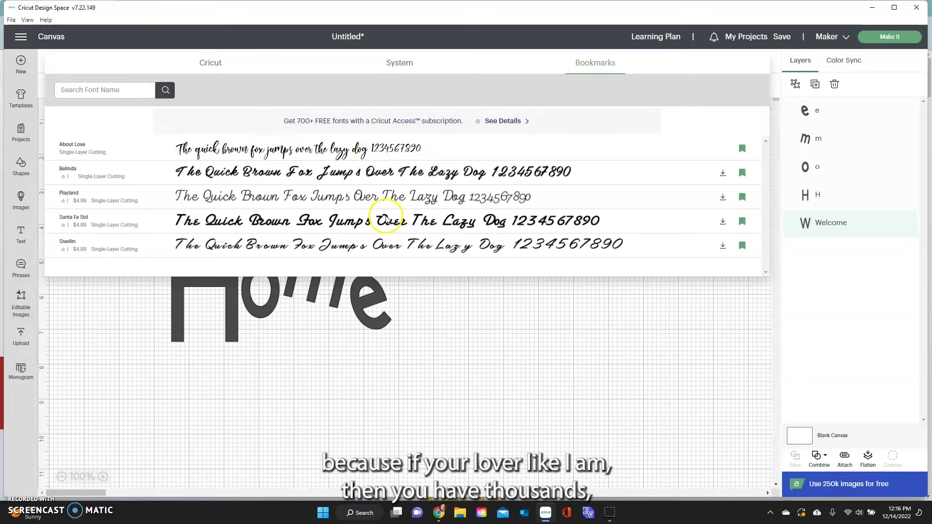
# Turn the Kerned filter off for the Cricut fonts and switch it back on.
pyautogui.click(212, 64)
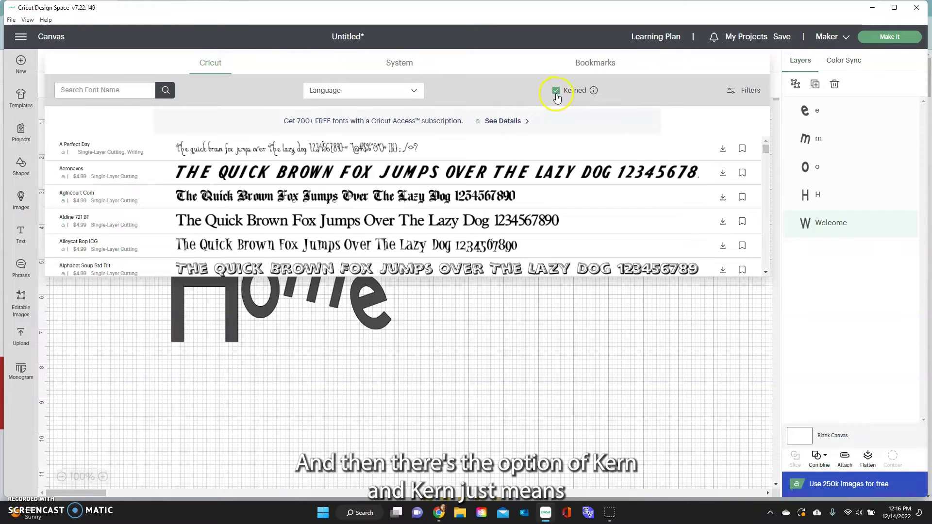
pyautogui.moveTo(593, 92)
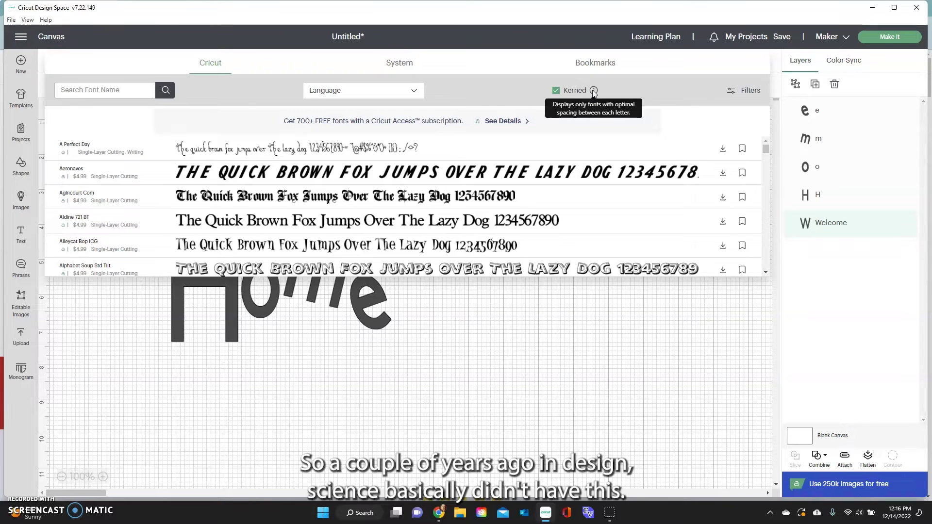
pyautogui.click(556, 97)
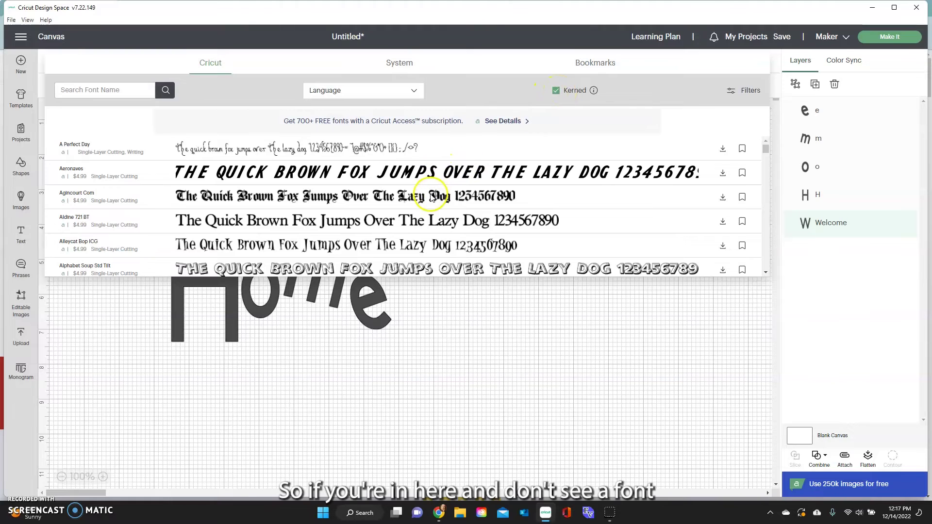
pyautogui.click(556, 94)
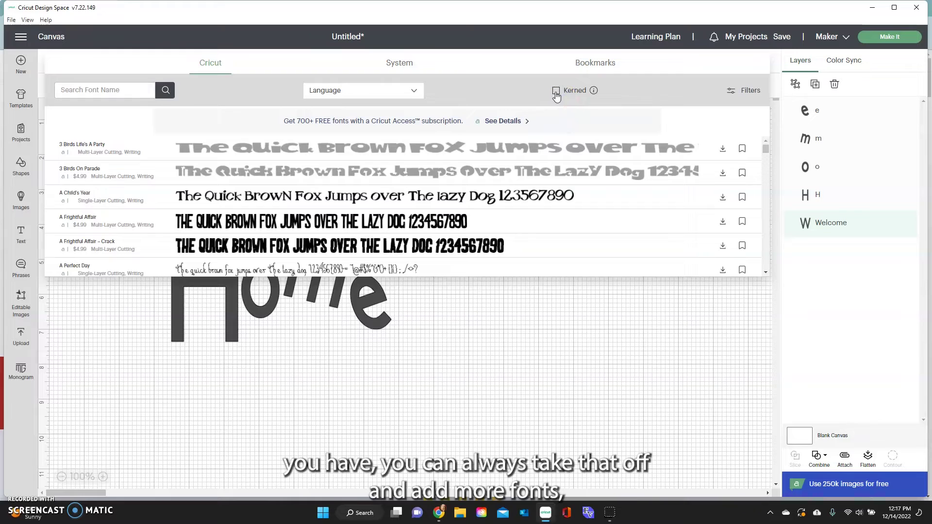
pyautogui.click(556, 94)
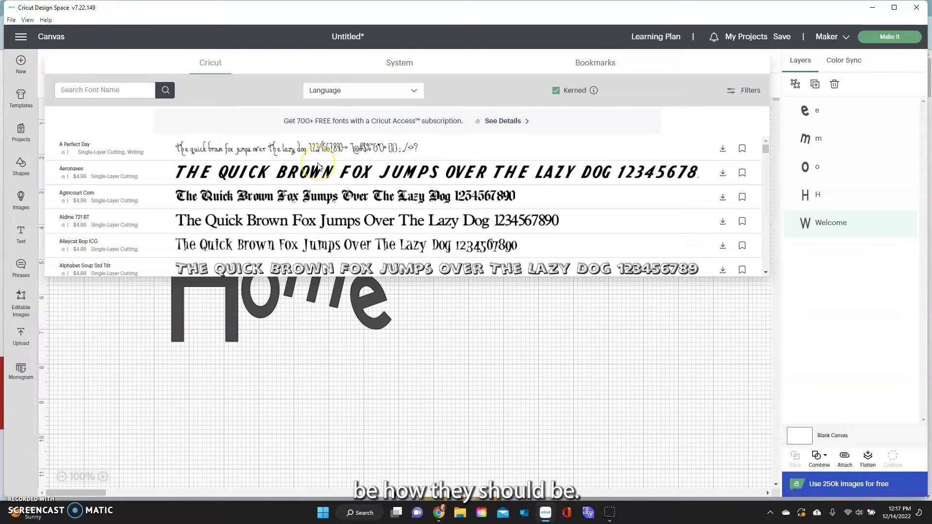
# Apply the system font About Love to Welcome and move the word right to about X 5.59, Y 1.34.
pyautogui.click(407, 64)
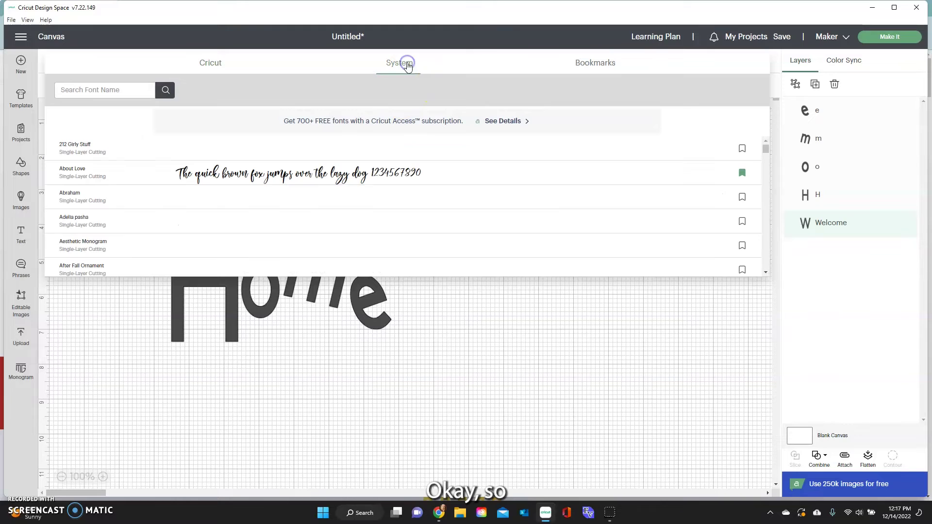
pyautogui.click(270, 172)
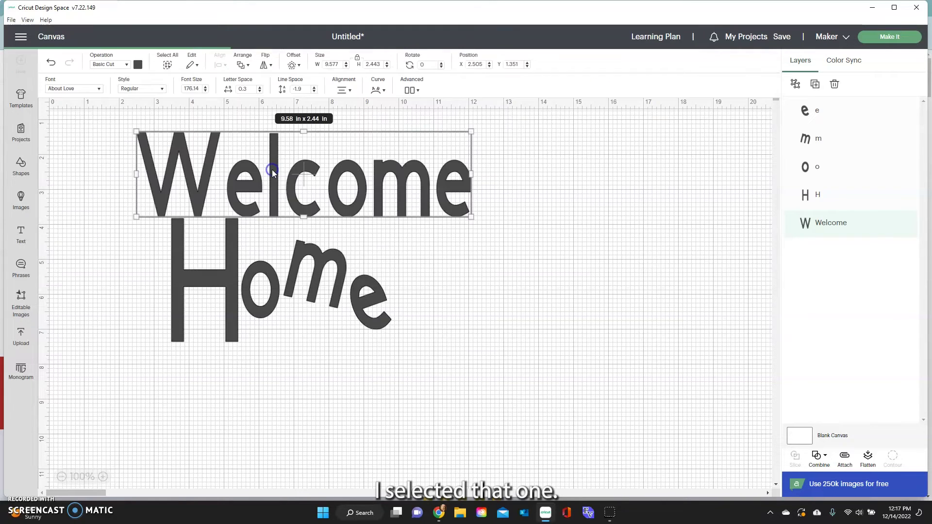
pyautogui.click(166, 150)
pyautogui.click(220, 193)
pyautogui.moveTo(275, 190); pyautogui.dragTo(388, 184)
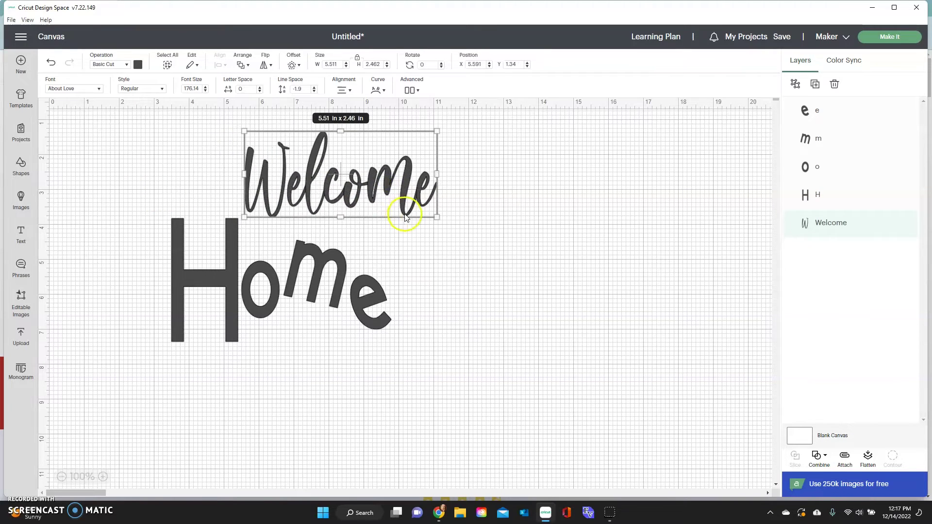
# Enlarge Welcome to about 9.46 by 4.23 in and move it right to about X 8.1, Y 1.28.
pyautogui.moveTo(437, 218); pyautogui.dragTo(575, 280)
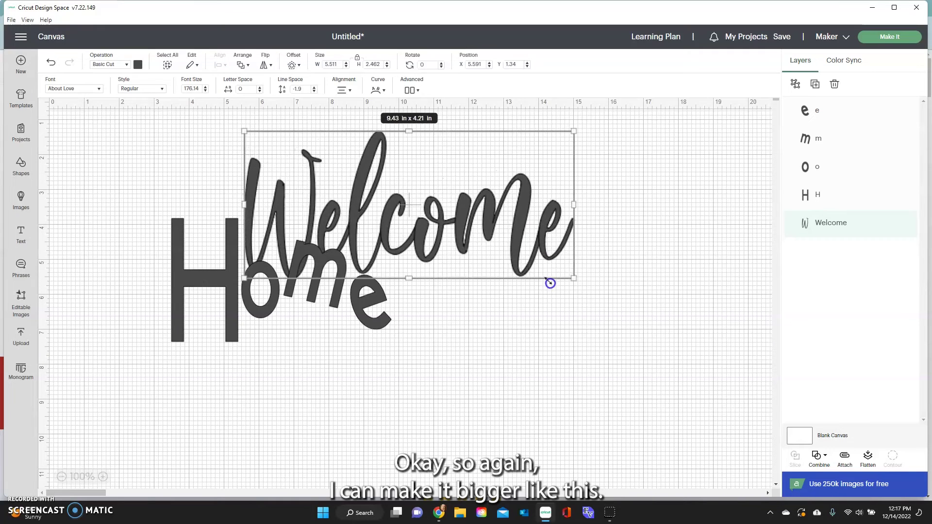
pyautogui.moveTo(499, 222); pyautogui.dragTo(586, 221)
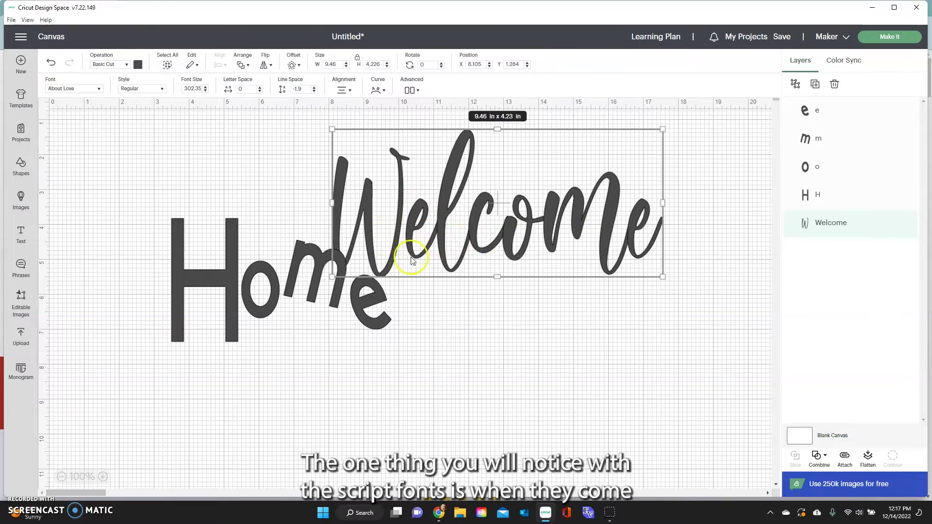
# Move the m of Home down and left against the o, and shift Welcome to about X 8.37, Y 1.48.
pyautogui.moveTo(333, 277); pyautogui.dragTo(312, 303)
pyautogui.click(389, 302)
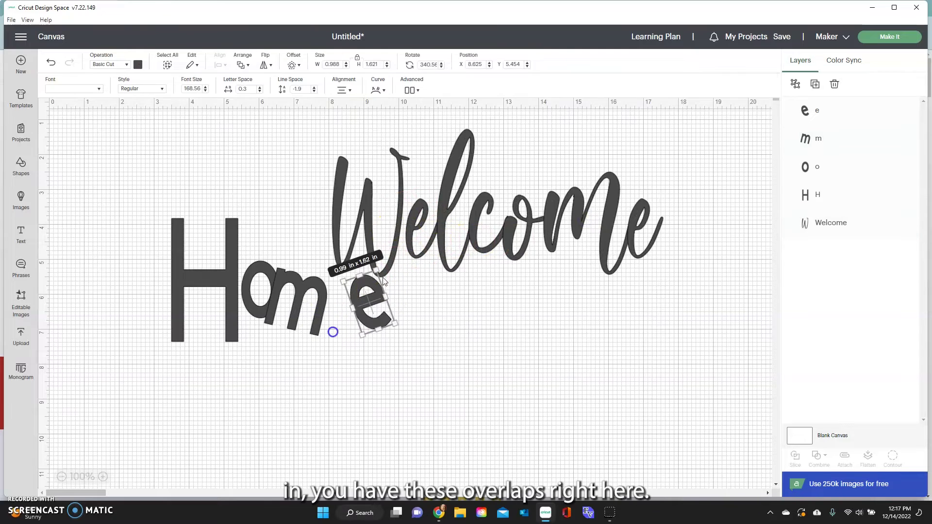
pyautogui.moveTo(438, 215); pyautogui.dragTo(477, 243)
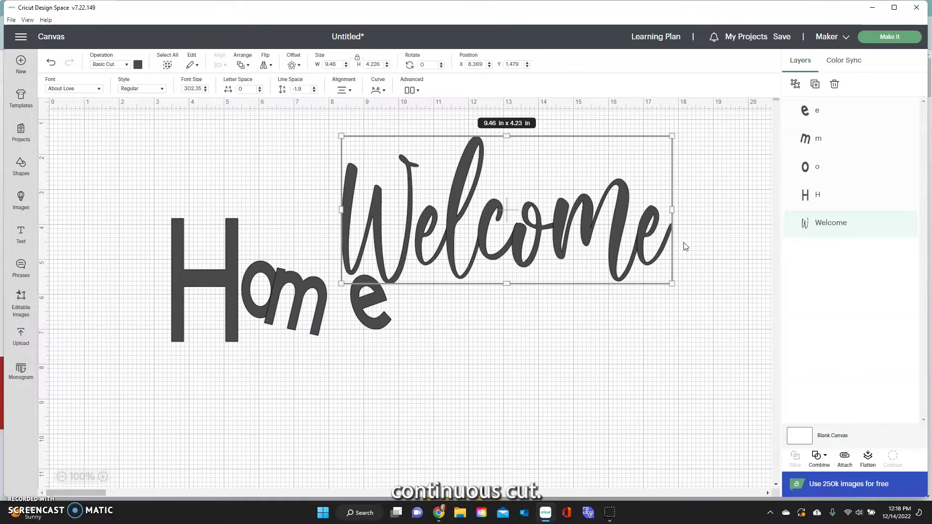
# Ungroup the script word Welcome into individual letters.
pyautogui.click(646, 243)
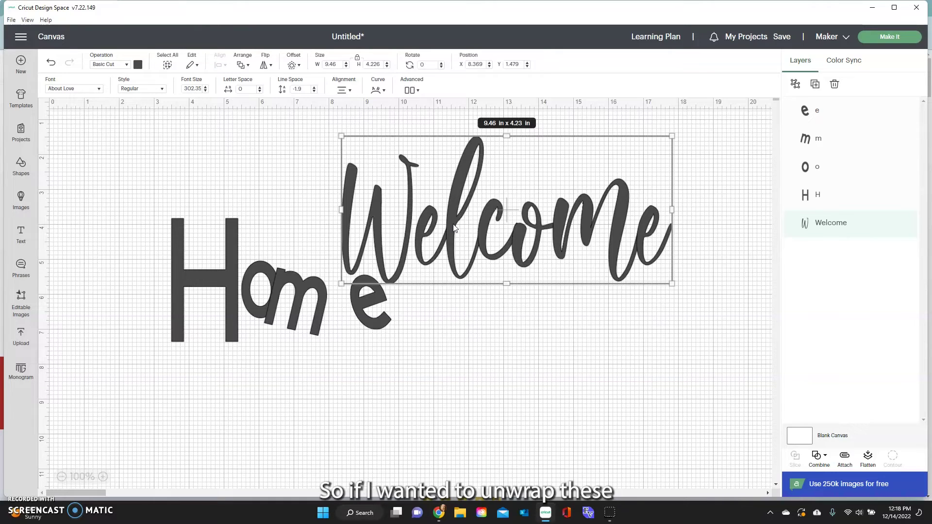
pyautogui.click(412, 89)
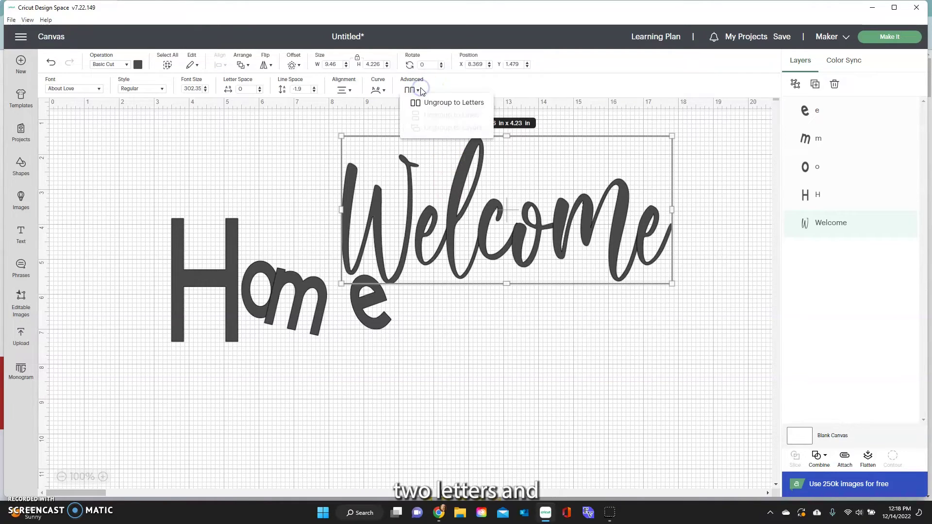
pyautogui.click(440, 104)
pyautogui.click(298, 189)
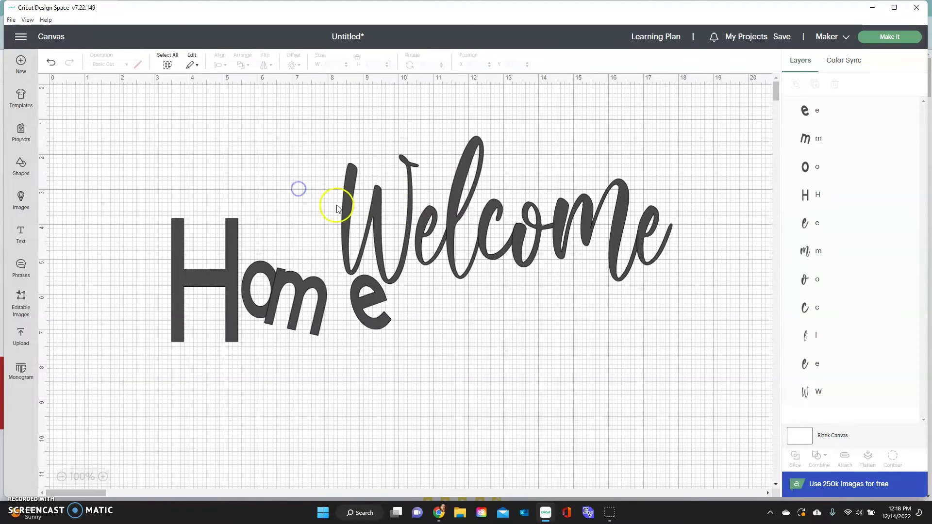
# Enlarge the script W to about 2.63 by 4.41 in and tuck the e of Home below and beside its m.
pyautogui.click(340, 210)
pyautogui.moveTo(421, 283); pyautogui.dragTo(364, 321)
pyautogui.moveTo(394, 269); pyautogui.dragTo(398, 275)
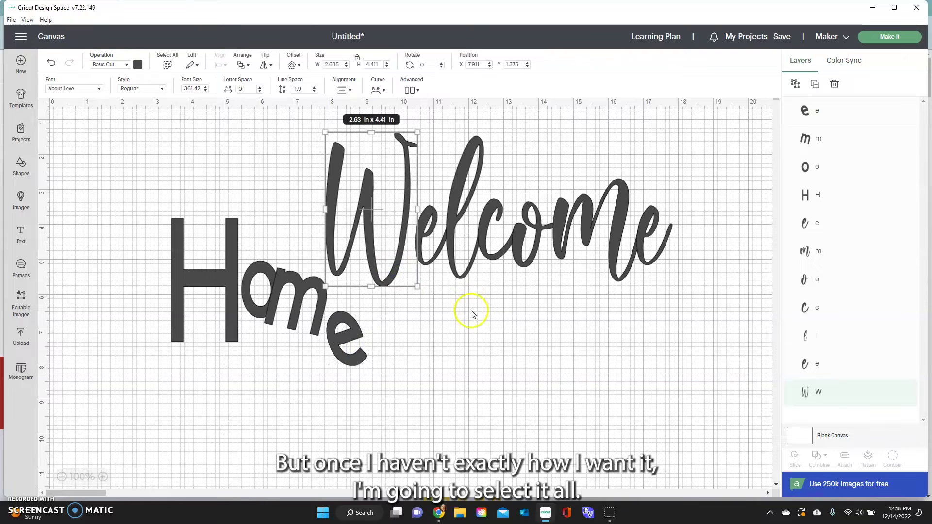
pyautogui.click(471, 313)
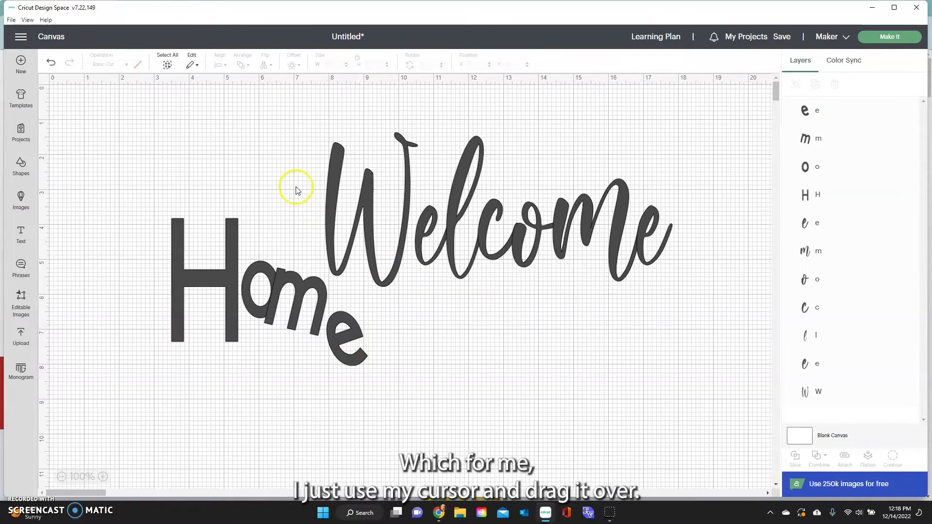
# Select all the script letters of Welcome together and weld them into one shape.
pyautogui.moveTo(314, 188); pyautogui.dragTo(697, 234)
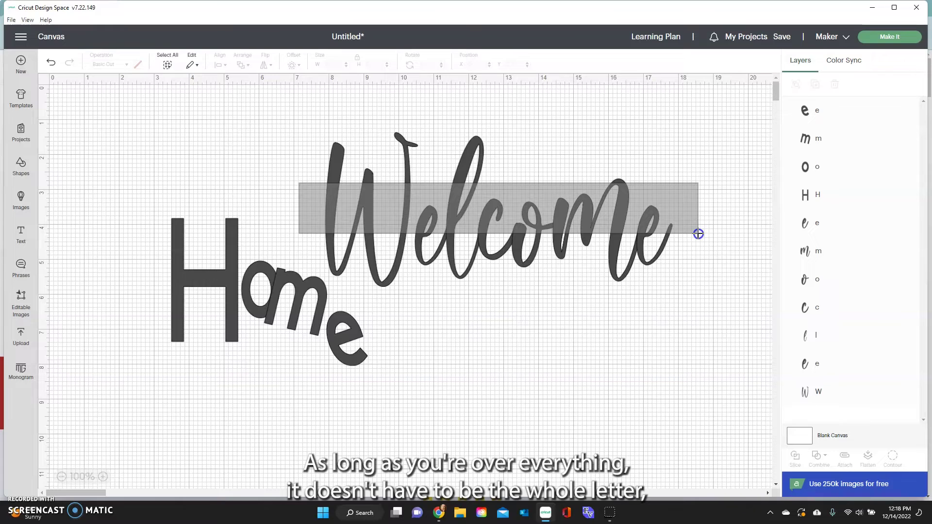
pyautogui.moveTo(698, 234); pyautogui.dragTo(698, 234)
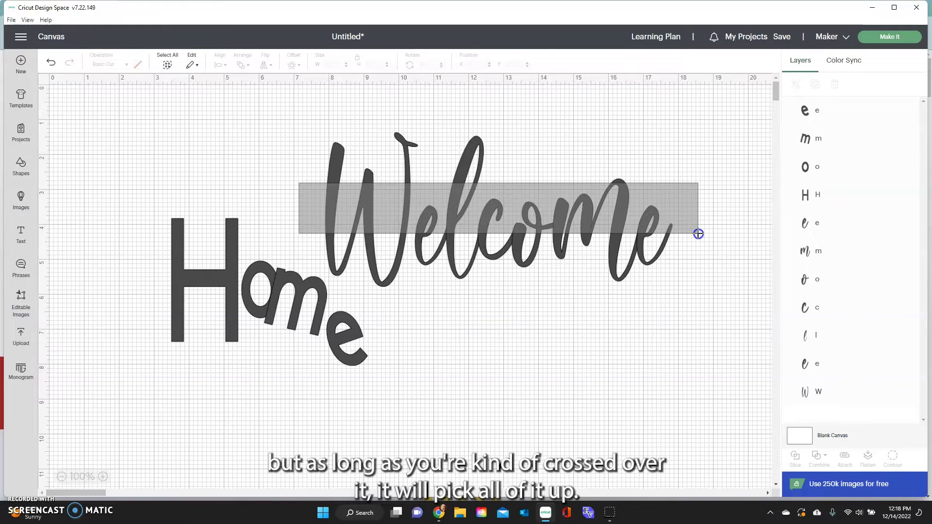
pyautogui.moveTo(698, 234); pyautogui.dragTo(698, 234)
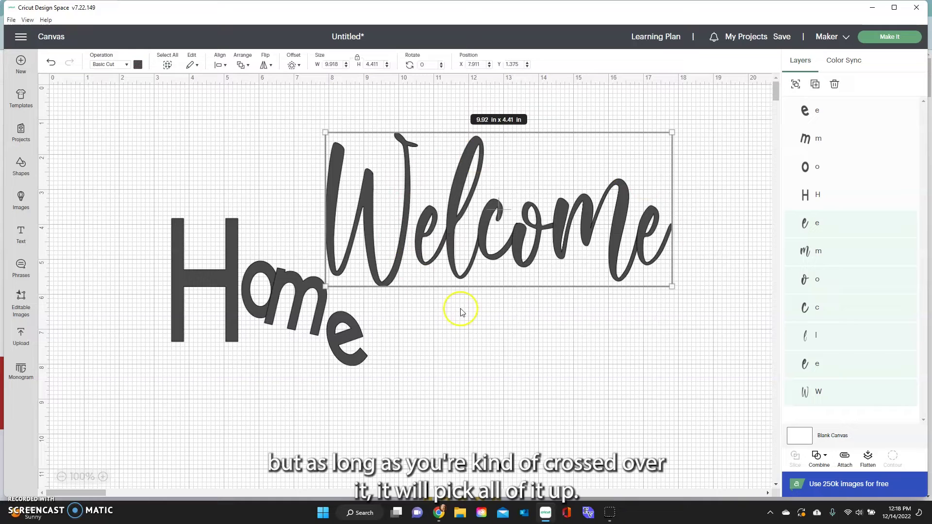
pyautogui.click(820, 457)
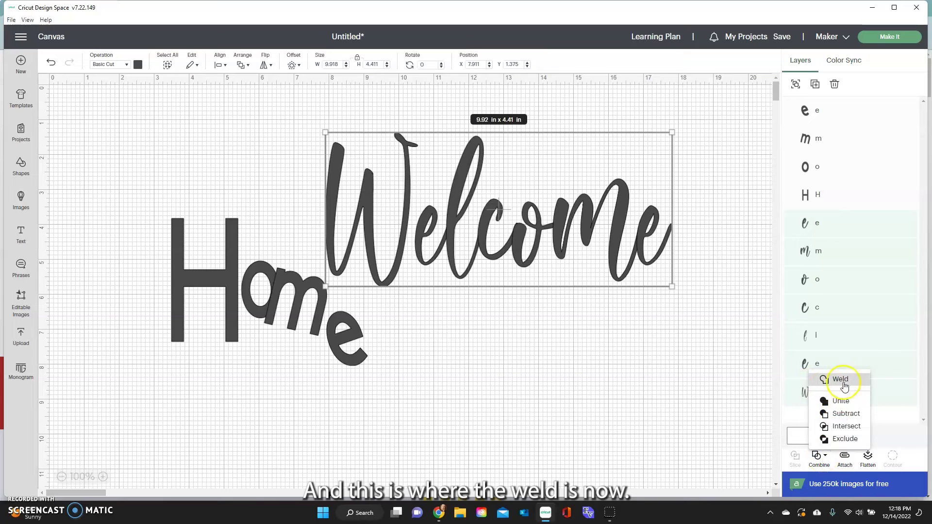
pyautogui.click(845, 383)
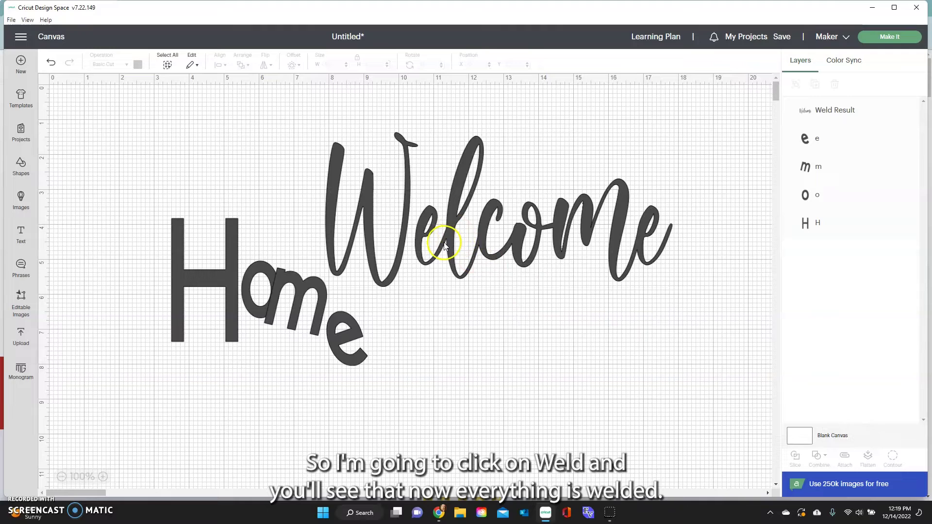
# Shrink the welded Welcome to about 7.7 by 3.42 in and move it to about X 6.47, Y 1.15.
pyautogui.click(508, 257)
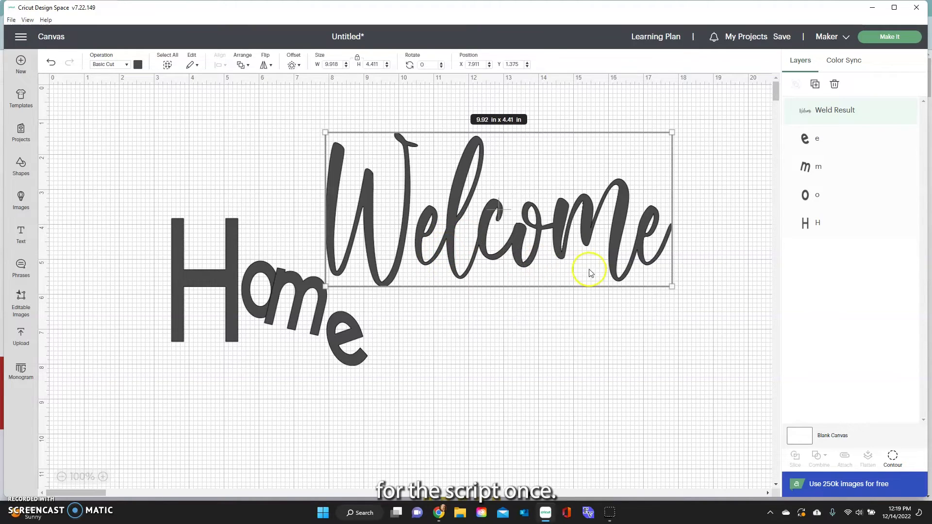
pyautogui.moveTo(664, 287); pyautogui.dragTo(588, 252)
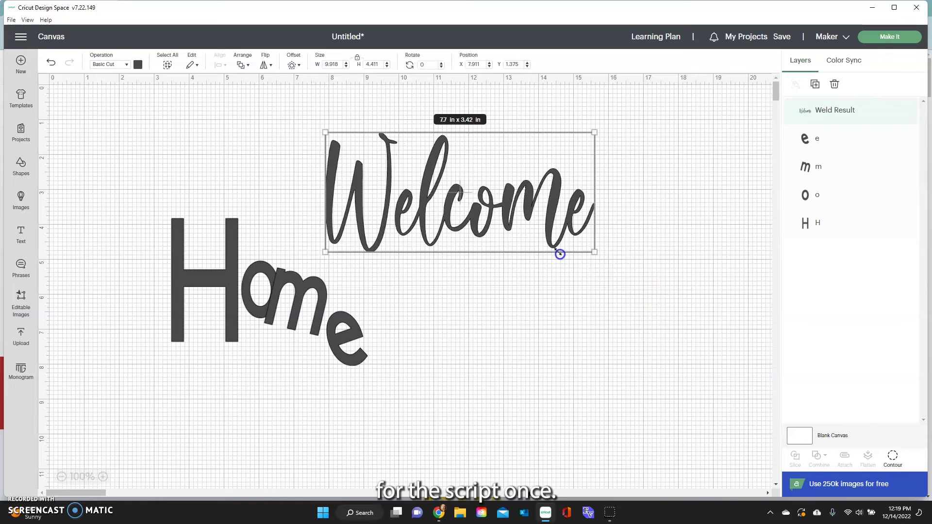
pyautogui.moveTo(528, 202); pyautogui.dragTo(477, 193)
# Space the letters of Home out beside the H, placing the e at about X 8.78, Y 5.25.
pyautogui.moveTo(354, 334); pyautogui.dragTo(388, 289)
pyautogui.moveTo(309, 318); pyautogui.dragTo(371, 302)
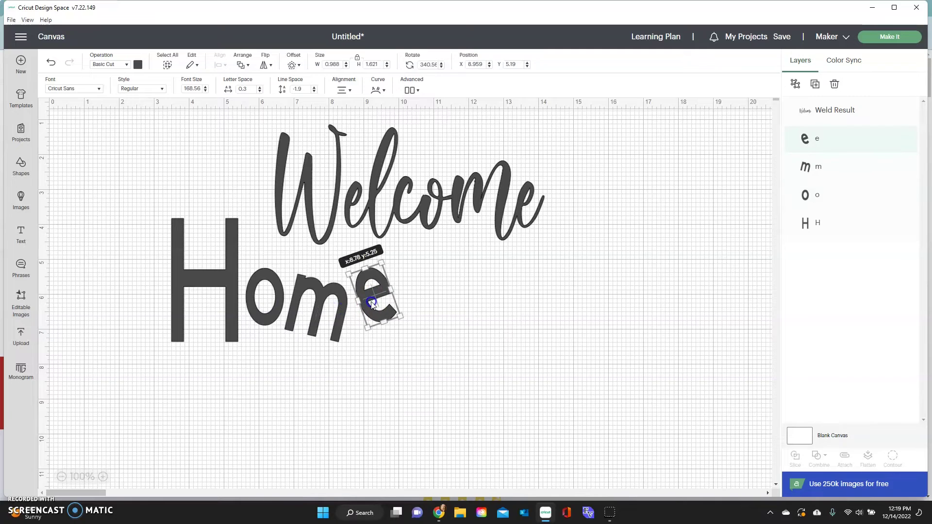
pyautogui.click(376, 349)
# Group the four letters of Home and move the group to about X 4.35, Y 4.66.
pyautogui.moveTo(409, 357); pyautogui.dragTo(156, 304)
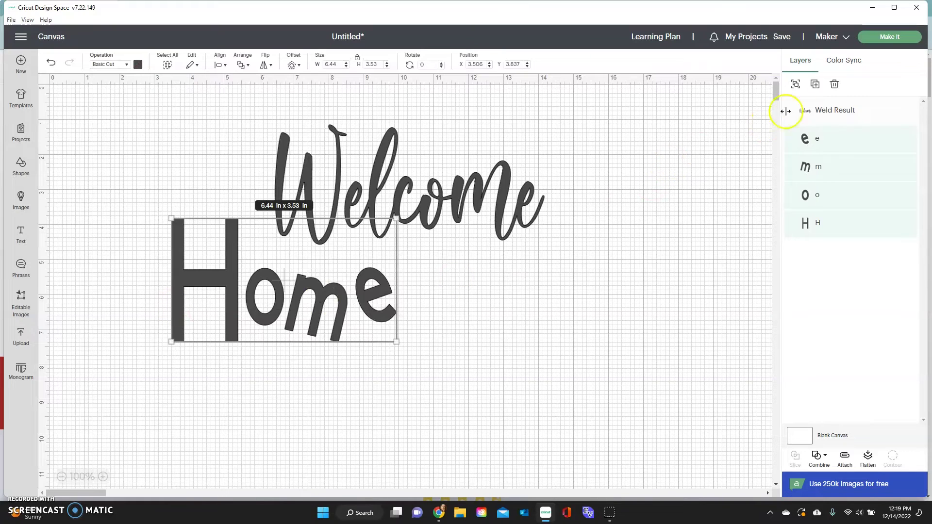
pyautogui.click(795, 86)
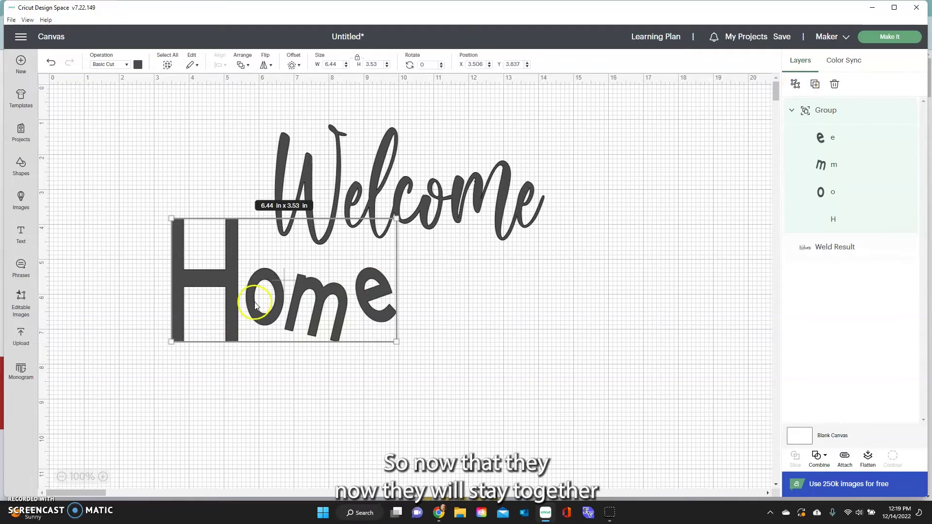
pyautogui.moveTo(304, 296); pyautogui.dragTo(335, 325)
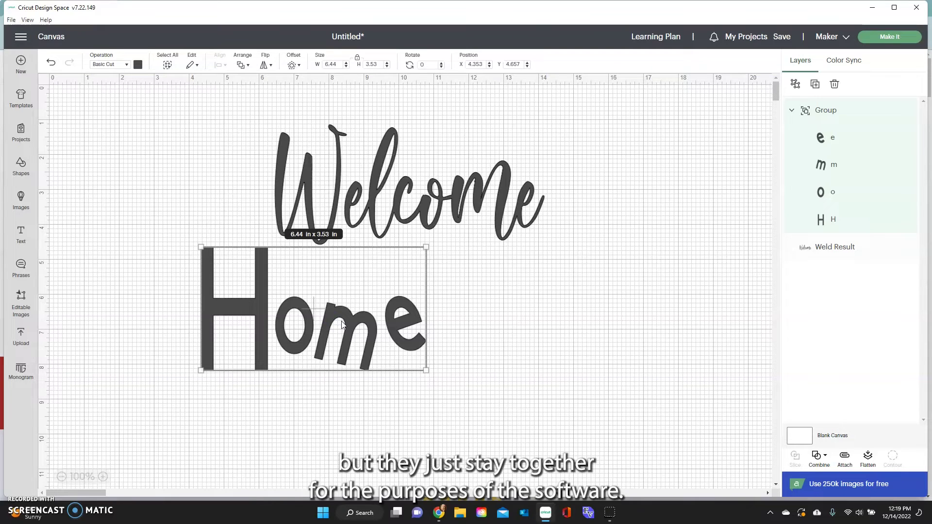
# Move Welcome down to about X 6.59, Y 2.38 and stretch the Home group without locked proportions to about 9.55 by 2.99 in.
pyautogui.moveTo(488, 202); pyautogui.dragTo(491, 245)
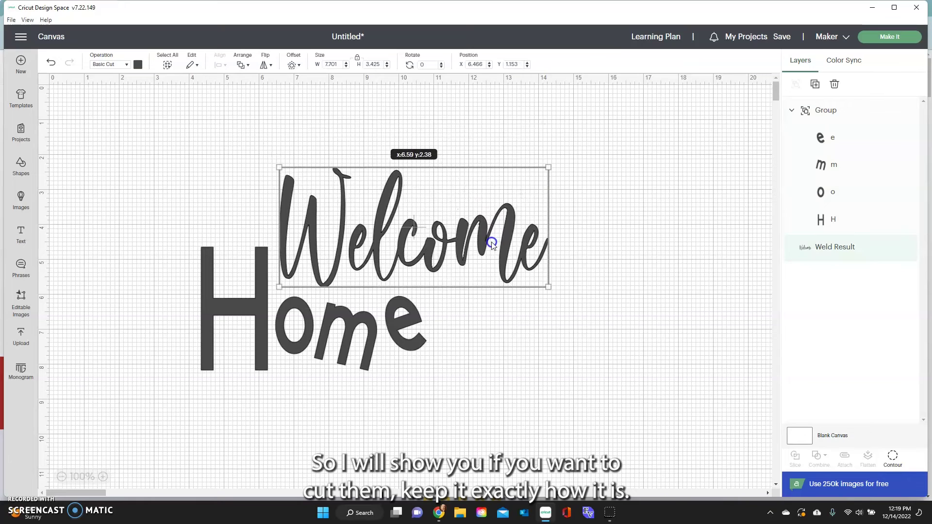
pyautogui.click(371, 327)
pyautogui.moveTo(425, 370); pyautogui.dragTo(534, 354)
pyautogui.click(356, 59)
# Shrink Welcome to about 7.08 by 3.15 in and fit it above the letters ome at about X 7.37, Y 2.68.
pyautogui.moveTo(510, 221); pyautogui.dragTo(523, 214)
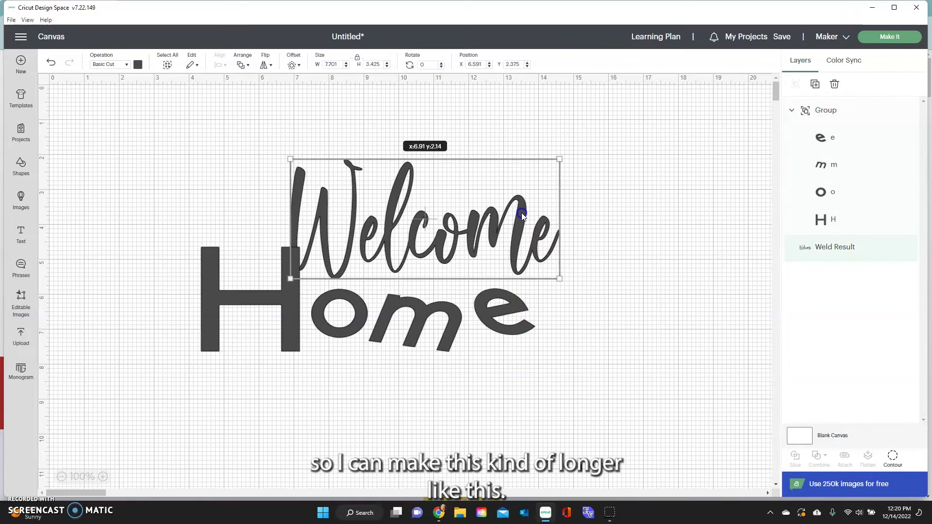
pyautogui.moveTo(562, 162); pyautogui.dragTo(541, 171)
pyautogui.click(516, 246)
pyautogui.moveTo(516, 248); pyautogui.dragTo(524, 252)
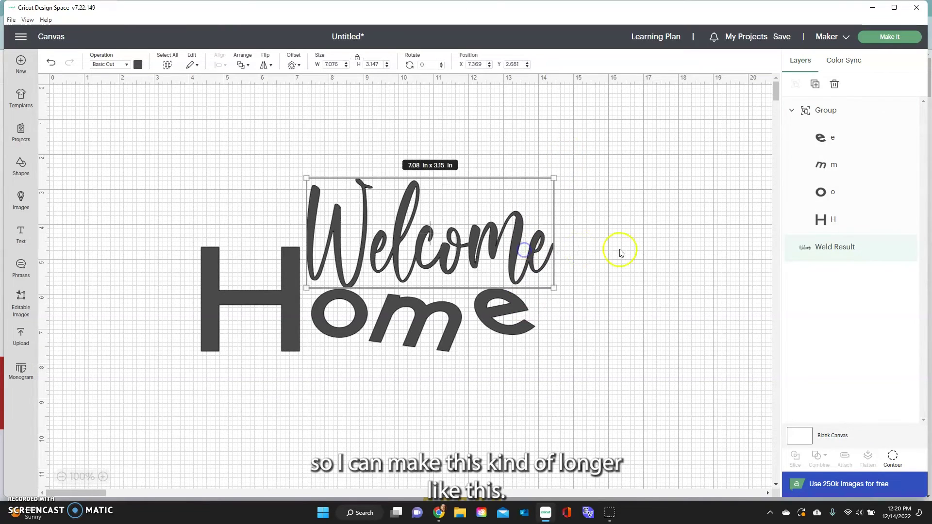
pyautogui.click(620, 251)
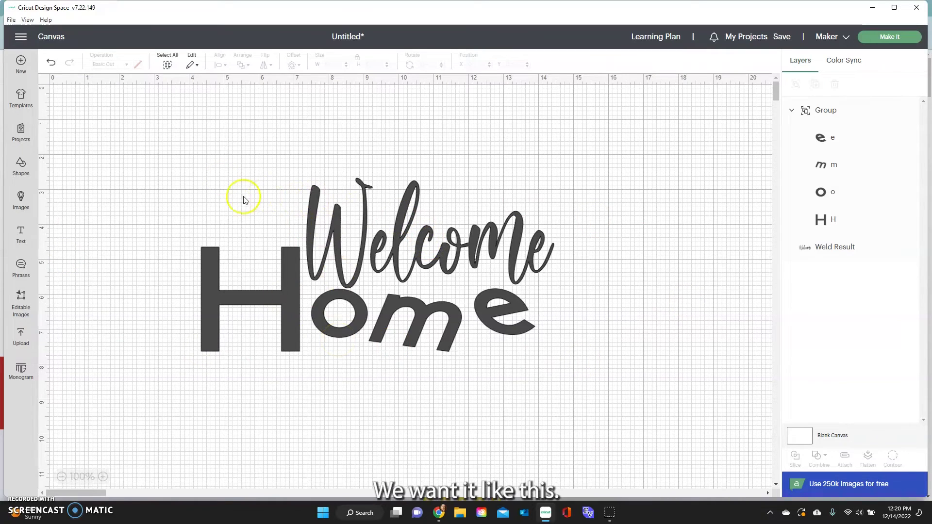
# Select the whole design with Select All and again with a selection box, deselecting it each time.
pyautogui.click(166, 67)
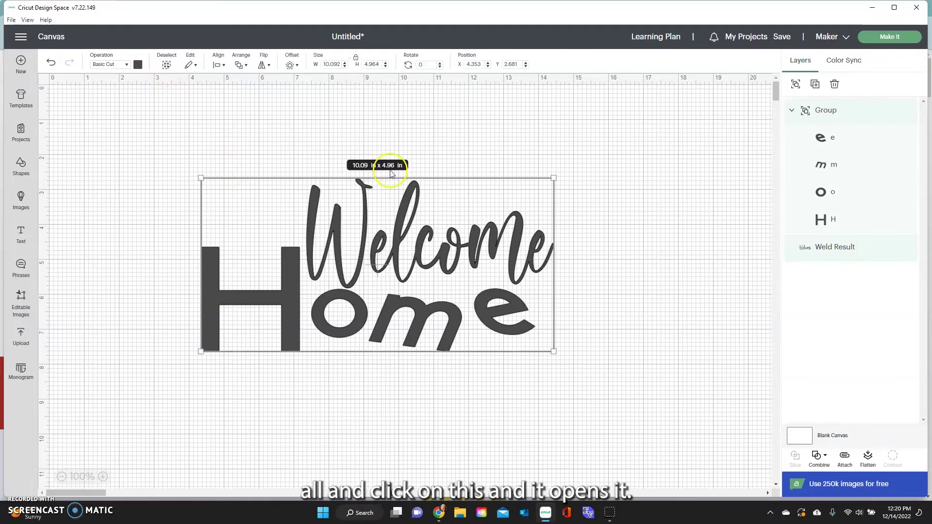
pyautogui.click(257, 128)
pyautogui.moveTo(132, 220); pyautogui.dragTo(594, 350)
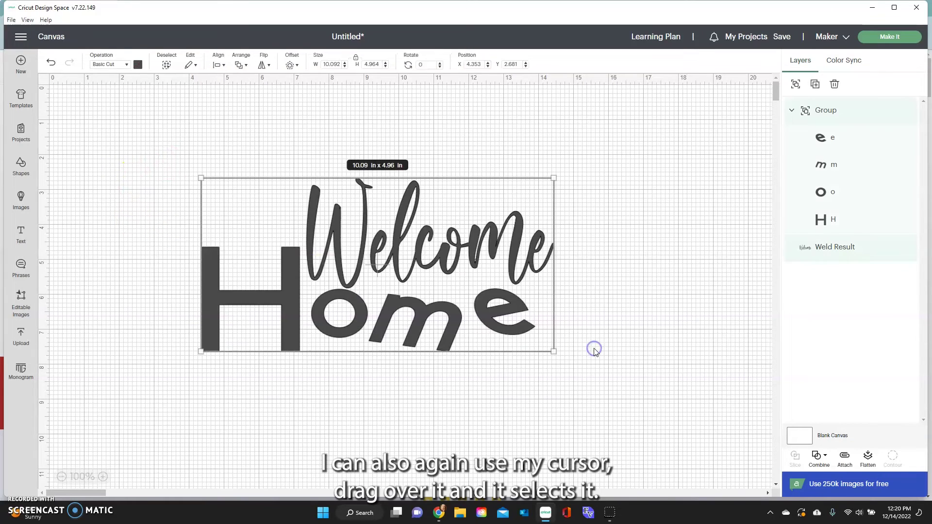
pyautogui.click(614, 335)
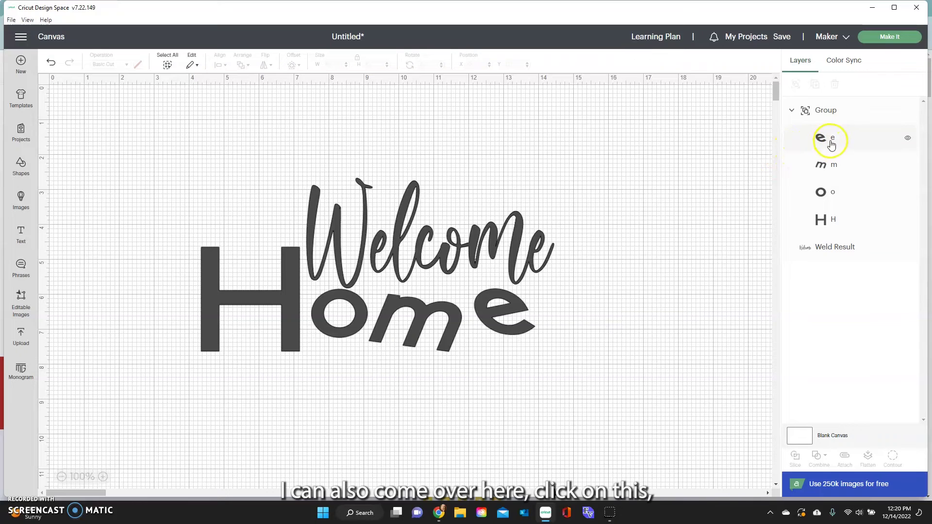
# Select the Home group and the welded Welcome in the layer list, attach them, and detach them again.
pyautogui.click(829, 117)
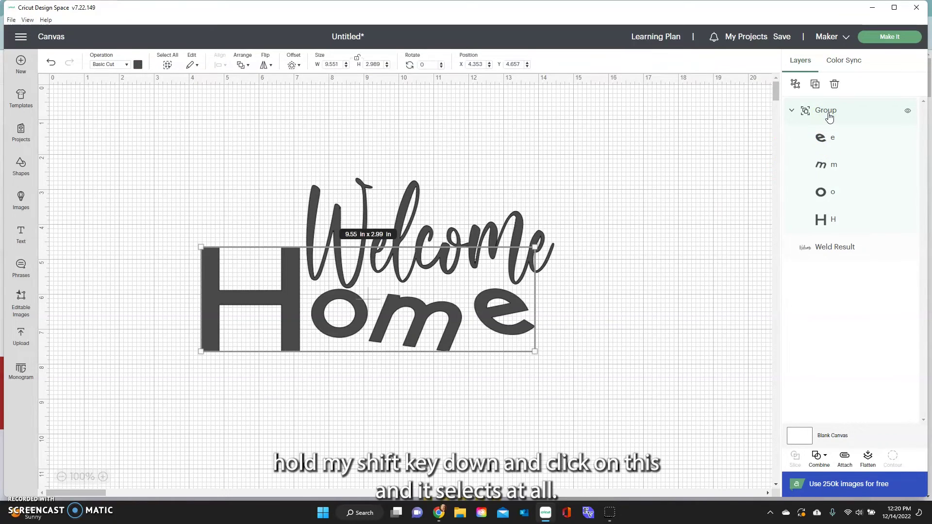
pyautogui.keyDown('shift'); pyautogui.click(843, 253); pyautogui.keyUp('shift')
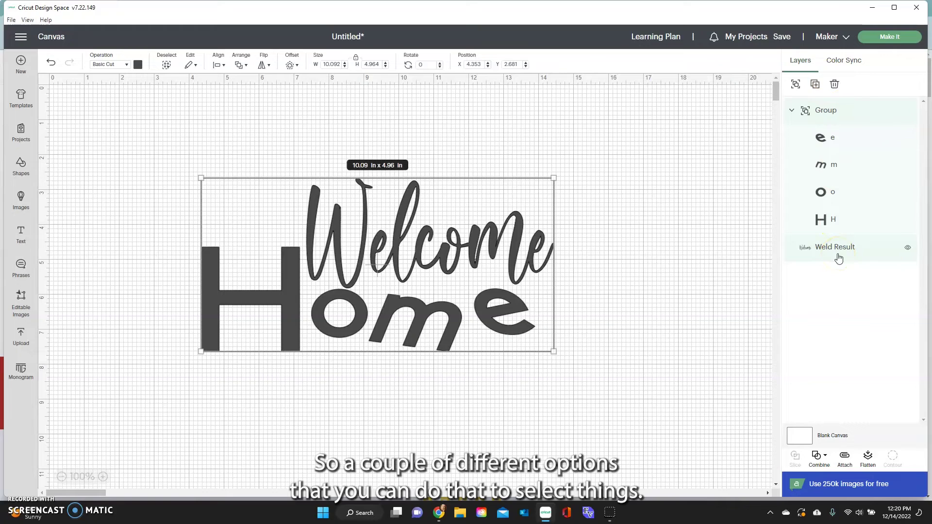
pyautogui.click(846, 458)
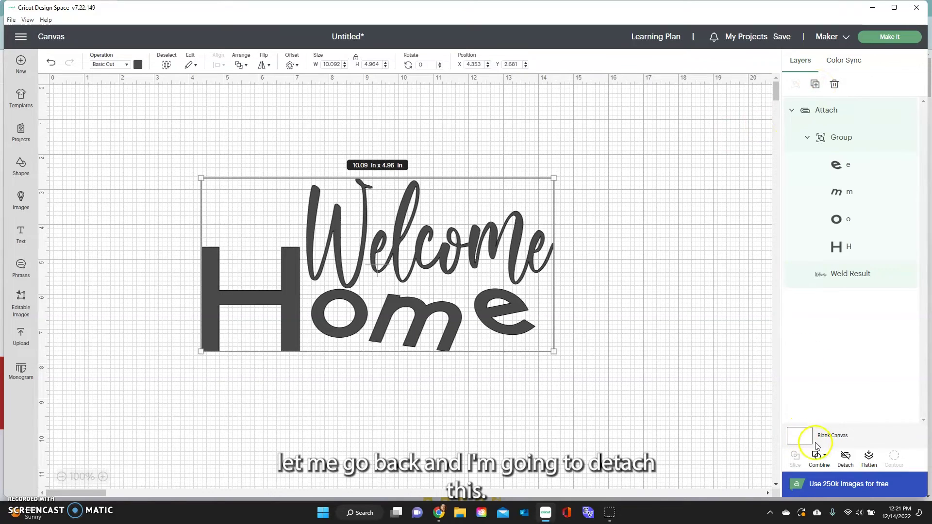
pyautogui.click(844, 464)
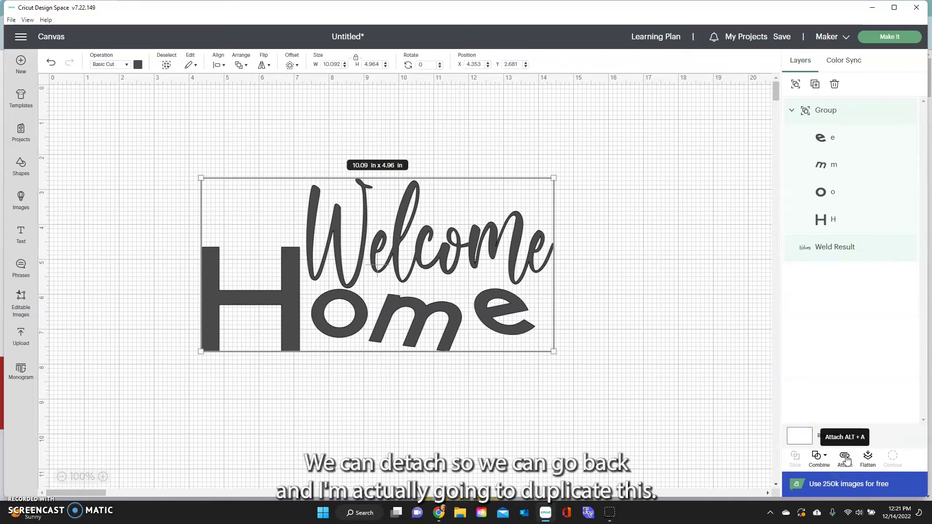
# Select the whole Welcome Home design and duplicate it.
pyautogui.click(643, 439)
pyautogui.moveTo(133, 159); pyautogui.dragTo(527, 364)
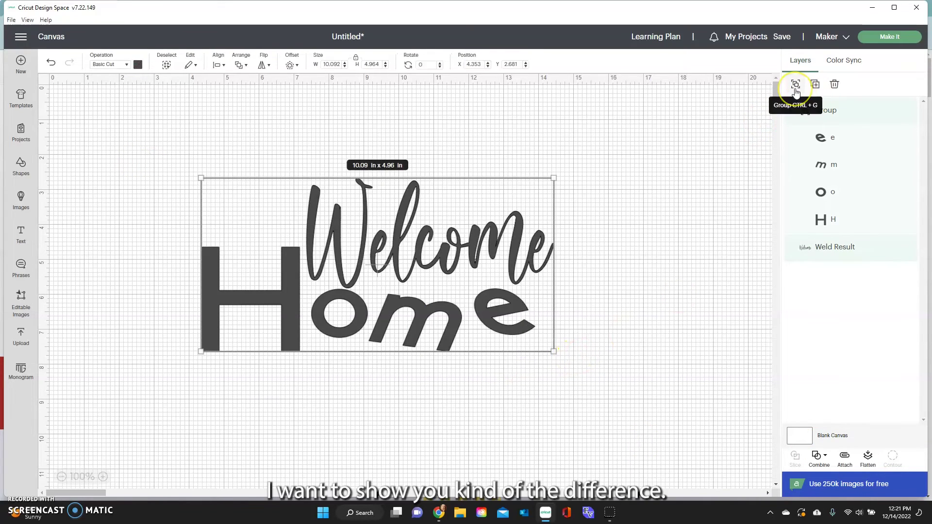
pyautogui.click(814, 84)
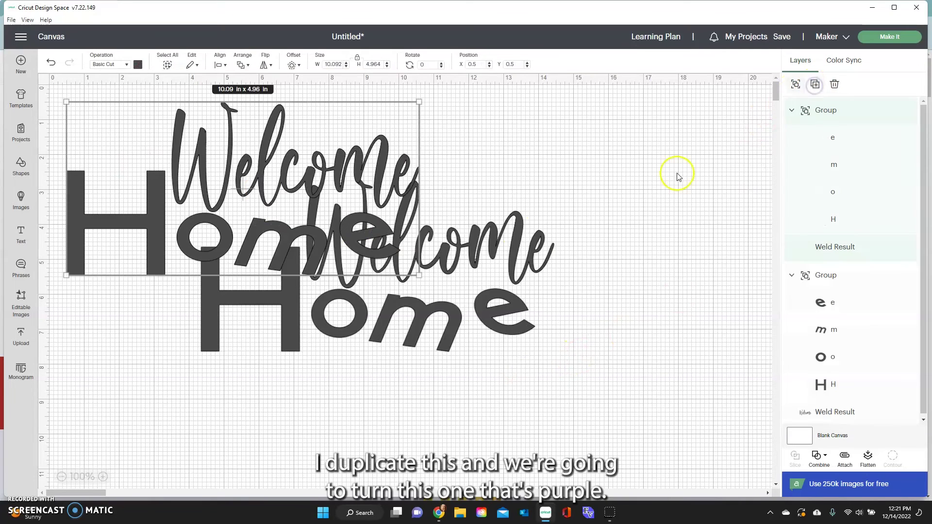
# Recolour the duplicated design light purple and move it below and to the right of the grey original.
pyautogui.click(138, 64)
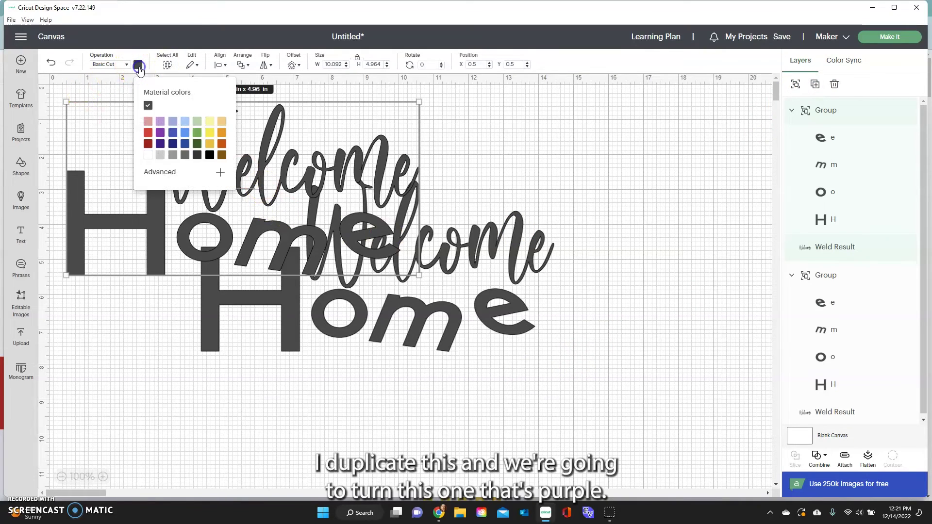
pyautogui.click(161, 121)
pyautogui.moveTo(307, 173); pyautogui.dragTo(598, 439)
pyautogui.click(583, 296)
# Attach the grey Home group to the grey Welcome and move the attached design to about X 0.58, Y 1.65.
pyautogui.click(504, 241)
pyautogui.moveTo(182, 186); pyautogui.dragTo(569, 360)
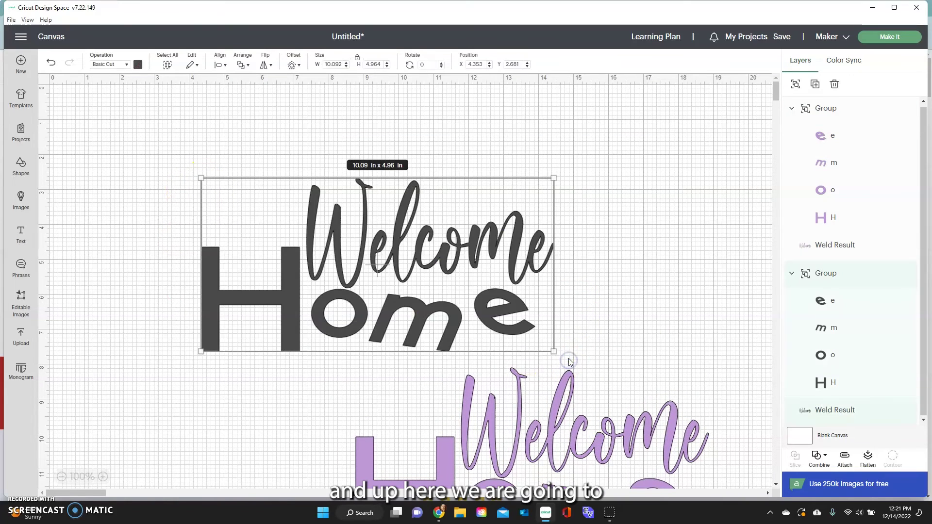
pyautogui.click(845, 459)
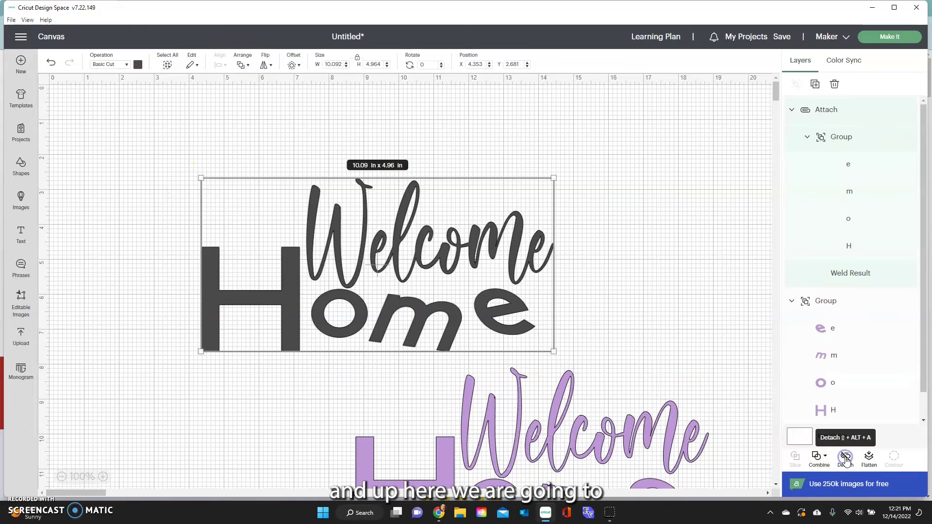
pyautogui.moveTo(504, 333); pyautogui.dragTo(372, 297)
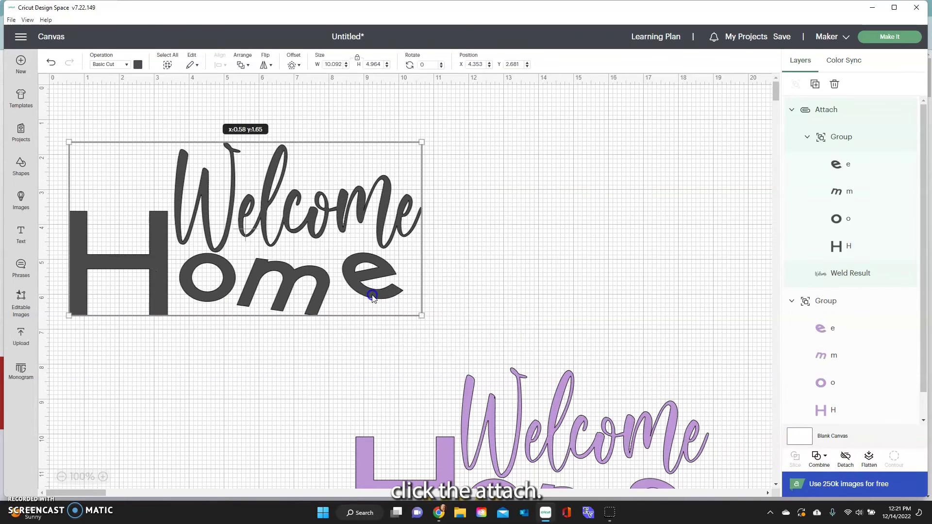
# Readjust the purple Welcome over Home, group the purple pieces together and move the group to about X 9.01, Y 5.97.
pyautogui.moveTo(600, 440); pyautogui.dragTo(612, 293)
pyautogui.scroll(-2, 596, 239)
pyautogui.moveTo(596, 240); pyautogui.dragTo(596, 353)
pyautogui.moveTo(345, 270); pyautogui.dragTo(732, 444)
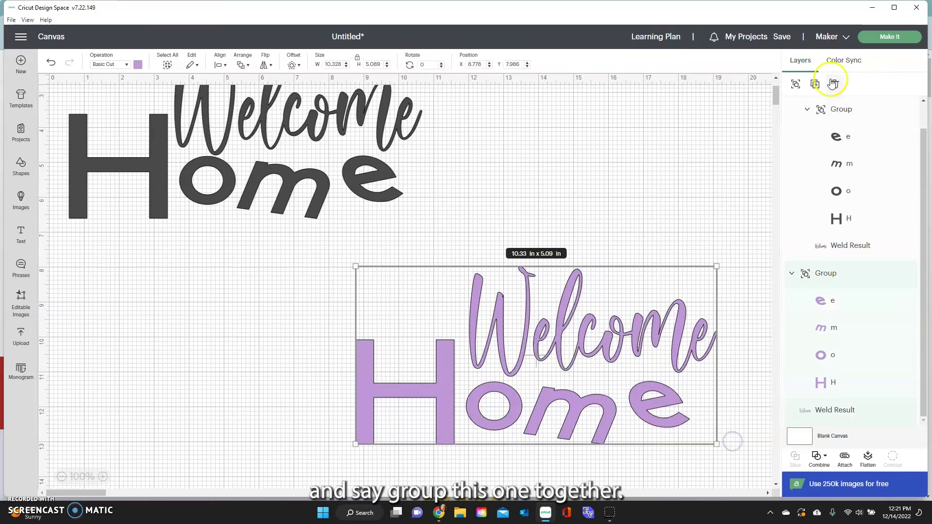
pyautogui.click(795, 84)
pyautogui.scroll(3, 582, 204)
pyautogui.moveTo(603, 360); pyautogui.dragTo(612, 288)
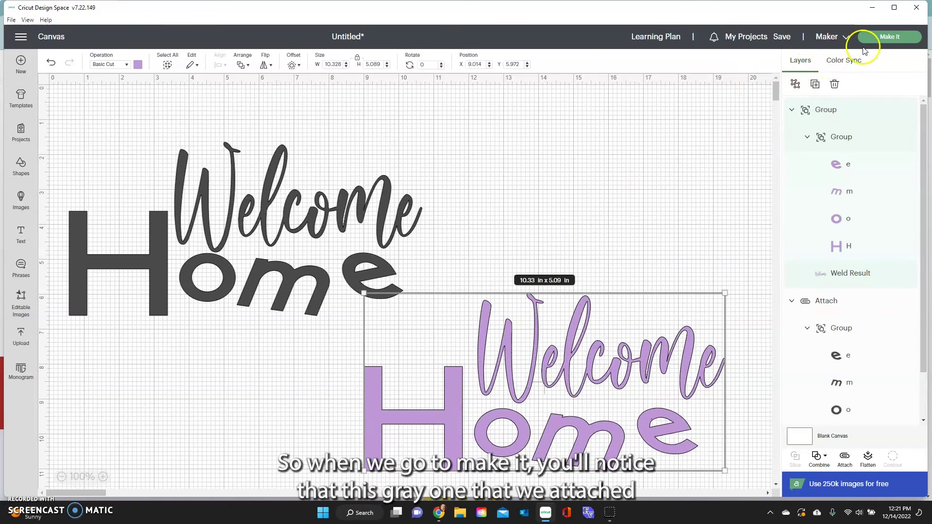
# Preview both cutting mats to compare the layouts of the attached grey design and the grouped purple design, and return to the canvas.
pyautogui.click(890, 36)
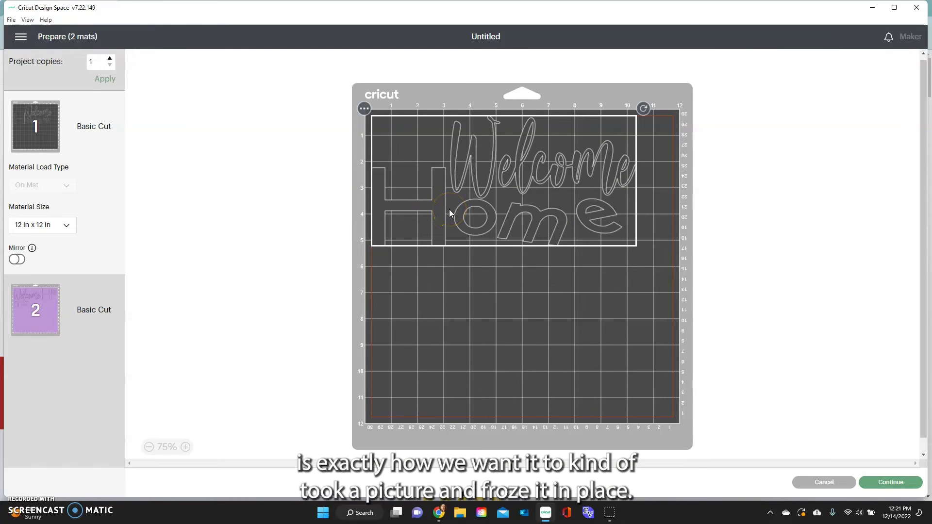
pyautogui.click(100, 297)
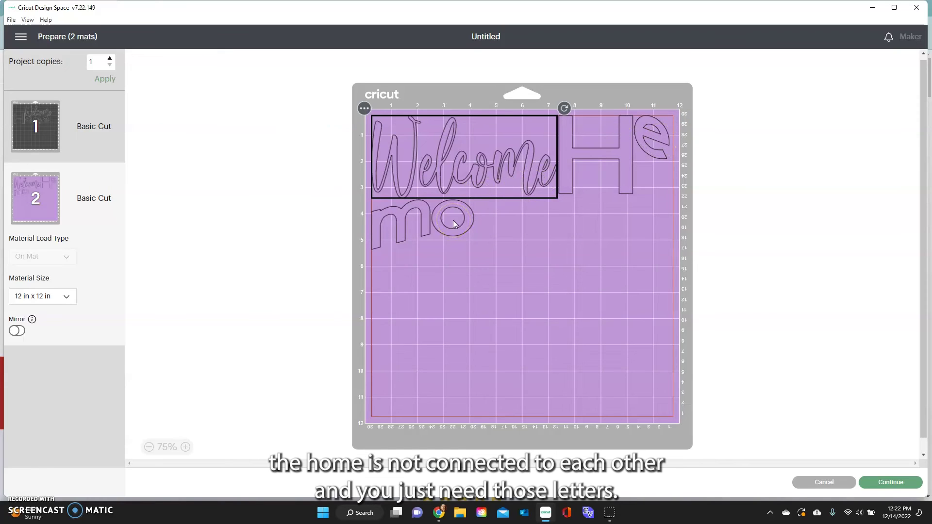
pyautogui.click(109, 147)
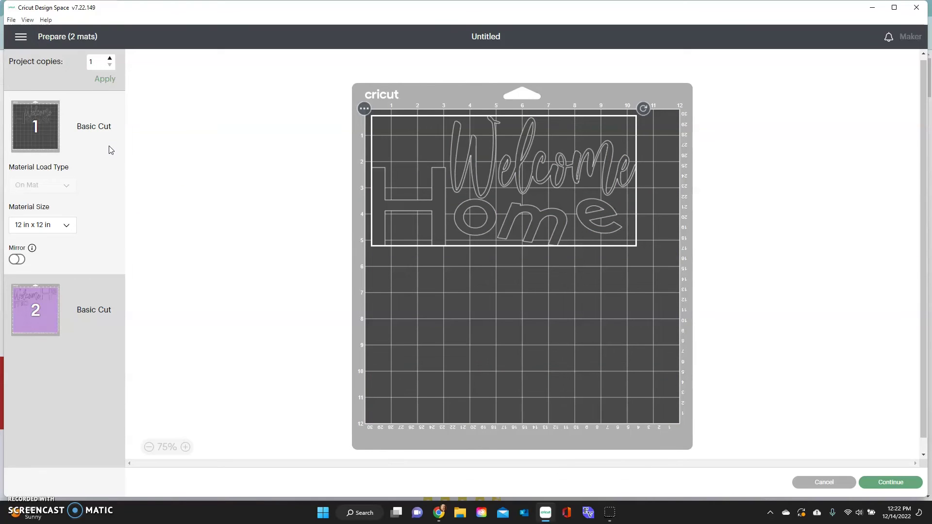
pyautogui.click(124, 168)
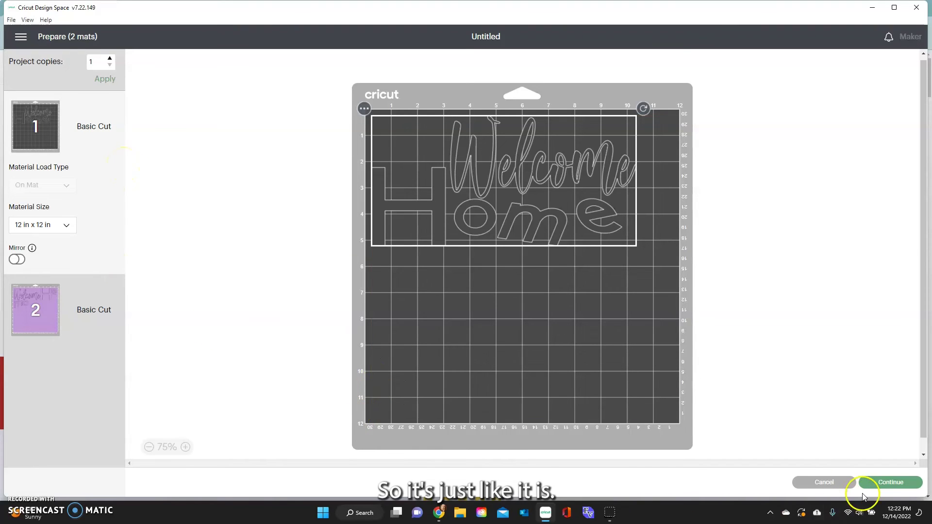
pyautogui.click(825, 482)
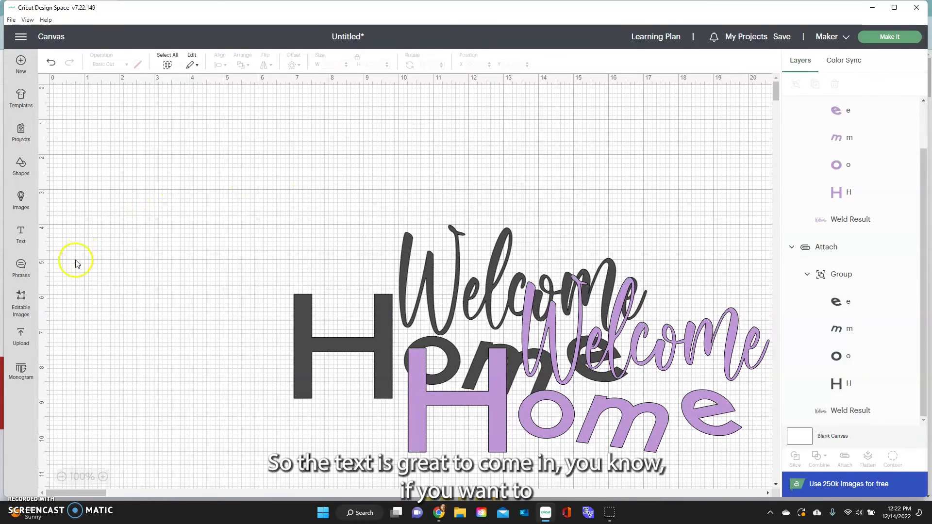
# Add a text object containing a person's first name and set its font to the system font After Fall Regular.
pyautogui.click(22, 231)
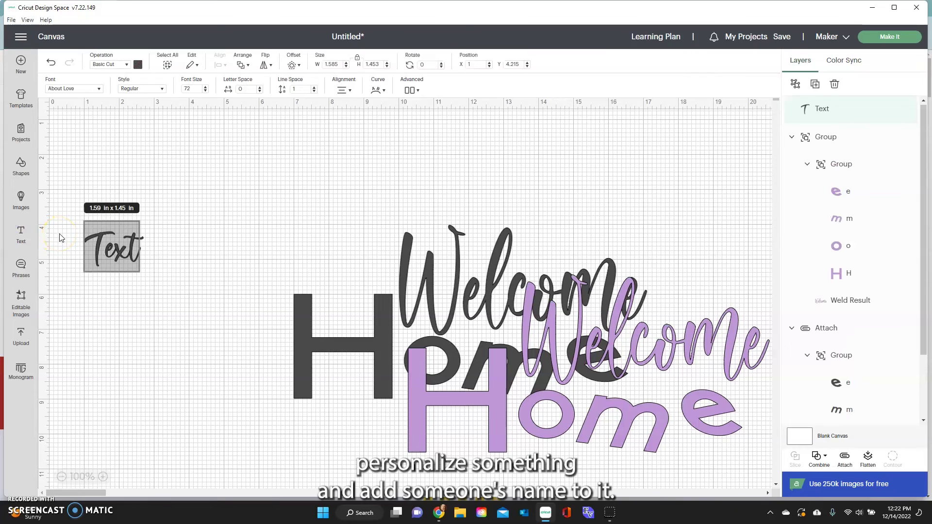
pyautogui.write('Amy')
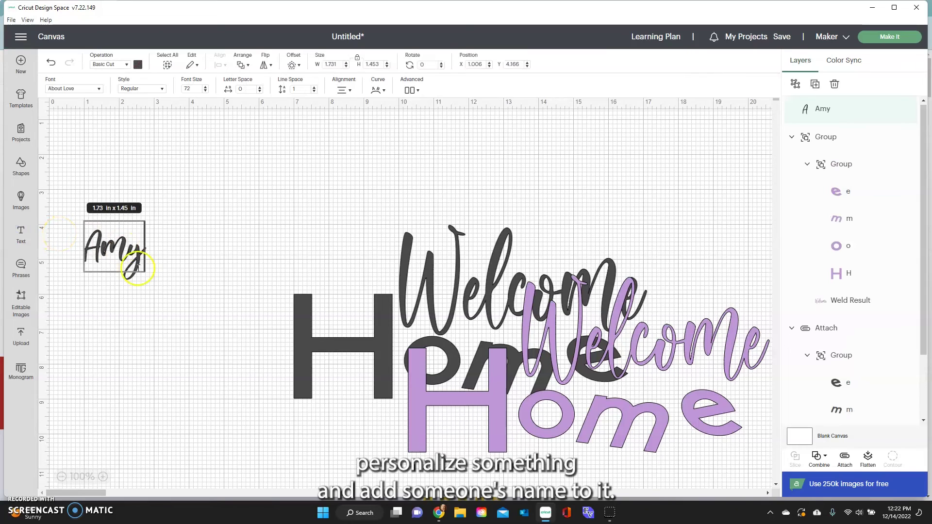
pyautogui.click(91, 89)
pyautogui.click(406, 60)
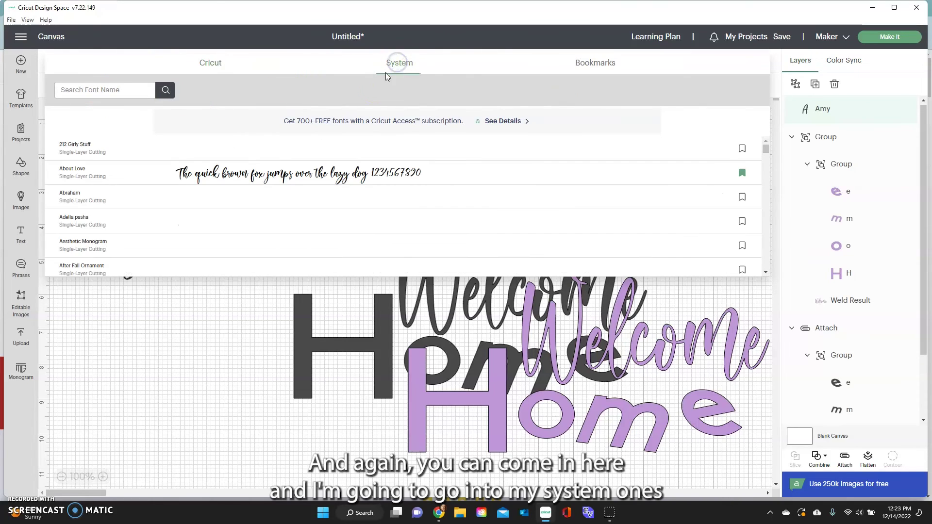
pyautogui.scroll(-1, 101, 256)
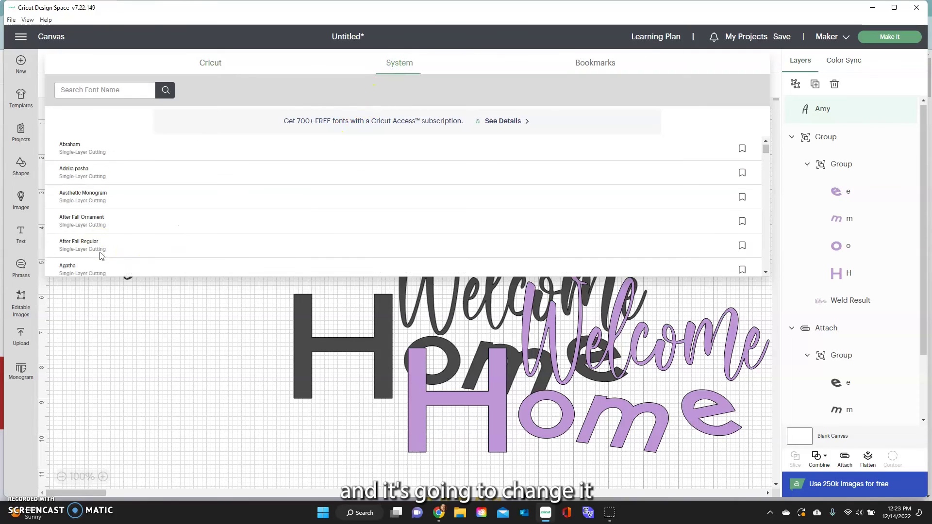
pyautogui.click(101, 255)
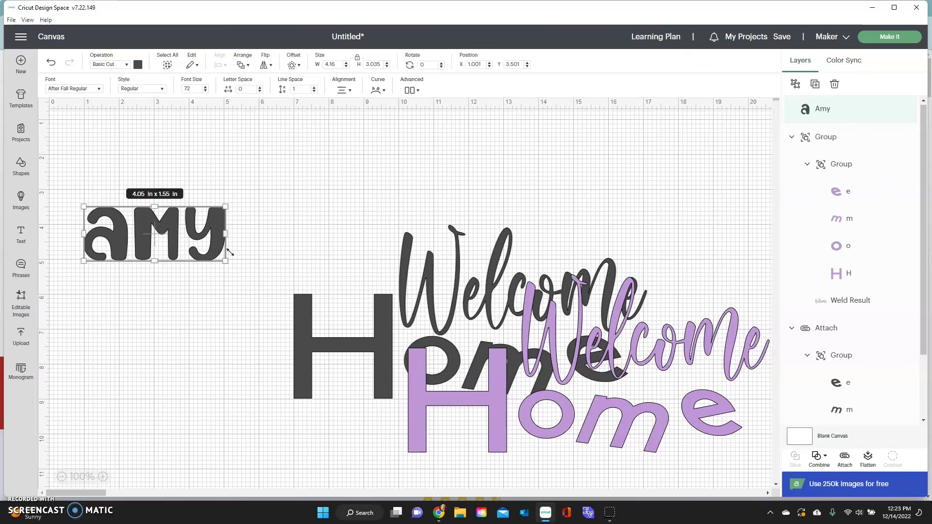
# Attach the name text, detach it again, and check which font styles are available for it.
pyautogui.click(845, 462)
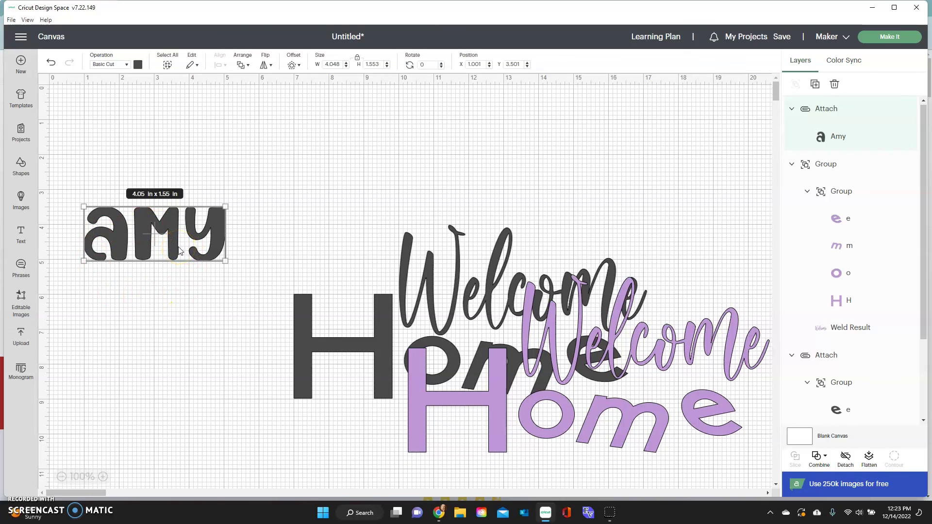
pyautogui.click(844, 459)
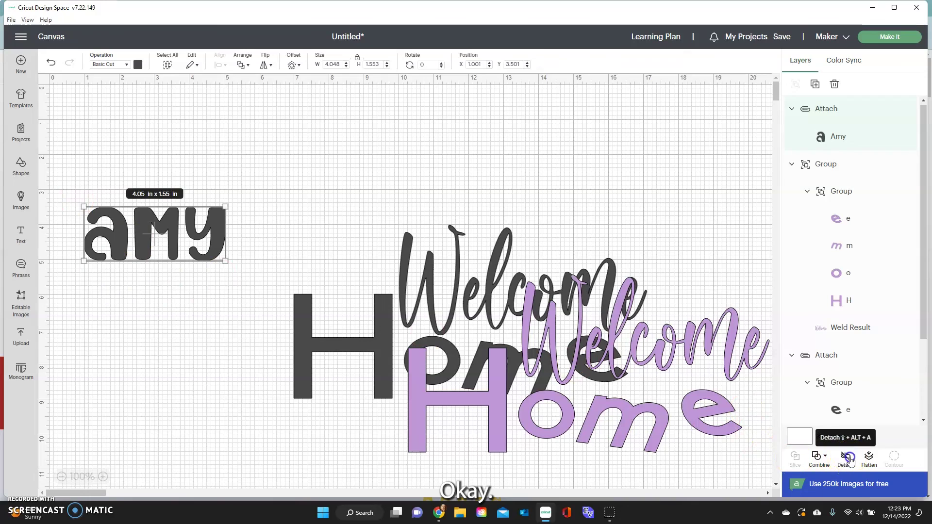
pyautogui.click(128, 91)
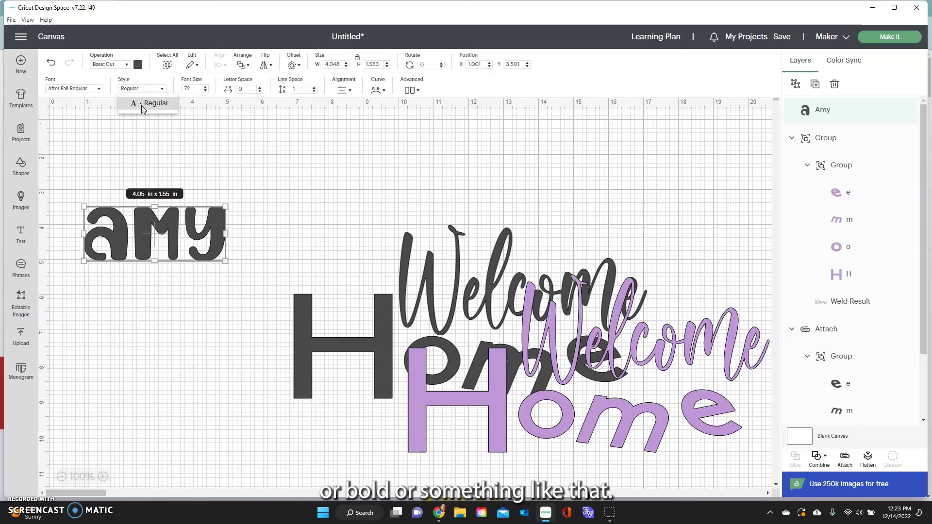
pyautogui.click(137, 111)
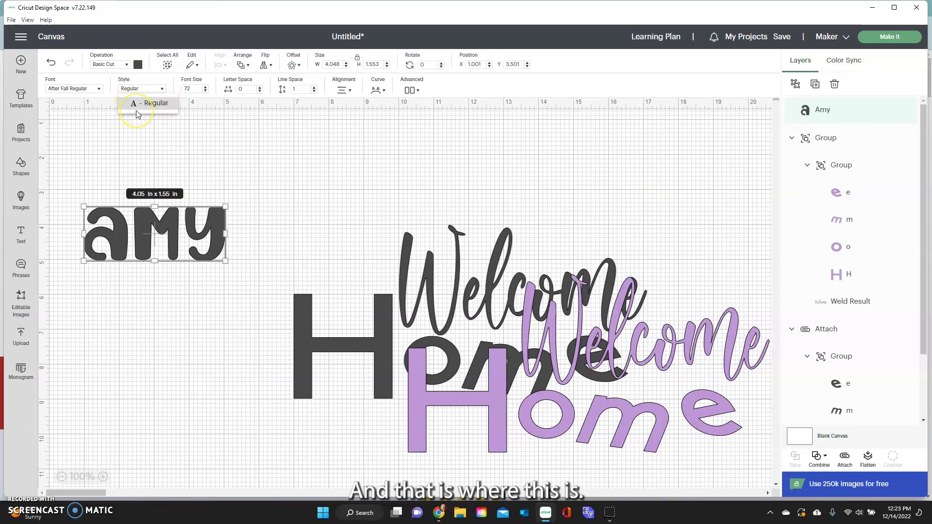
# Change the material colour of the name text to dark blue.
pyautogui.click(138, 65)
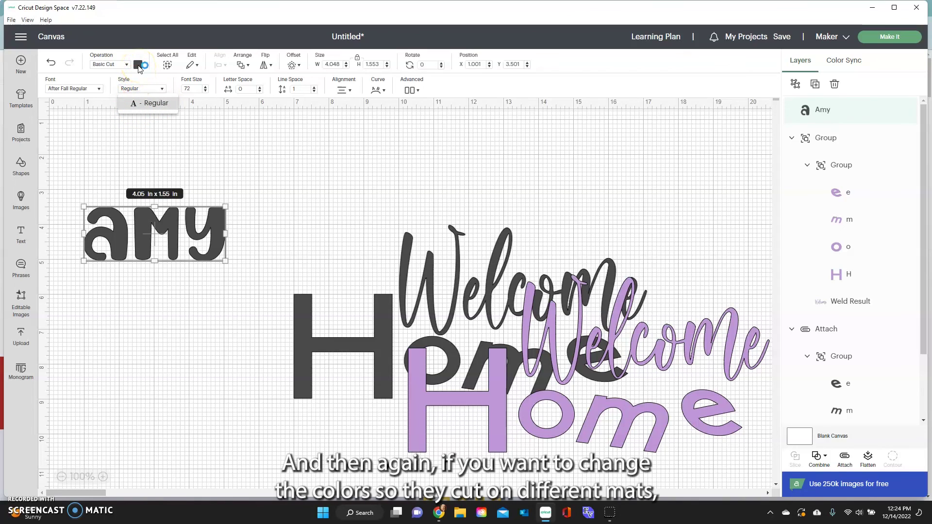
pyautogui.click(137, 66)
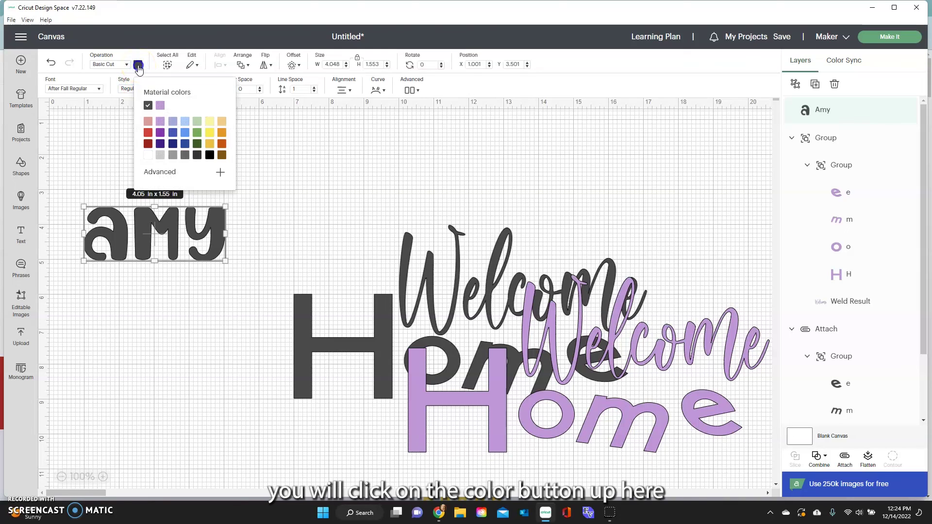
pyautogui.click(185, 145)
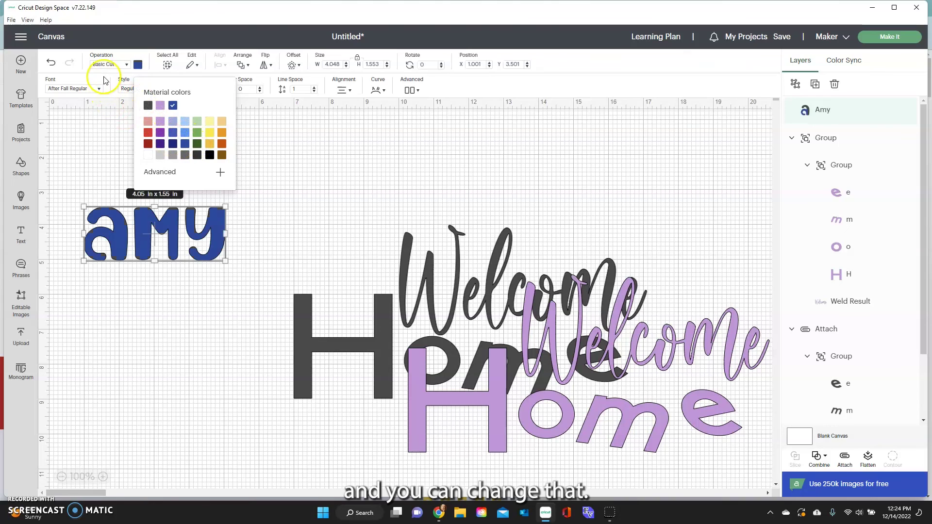
pyautogui.click(193, 68)
pyautogui.click(189, 129)
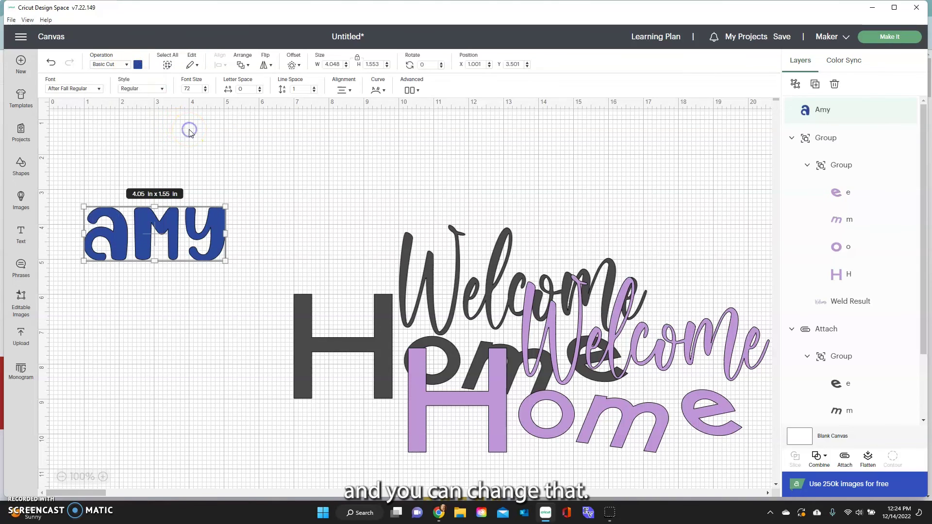
# Move the grouped purple Welcome Home design to about X 4.51, Y 5.89.
pyautogui.moveTo(626, 359); pyautogui.dragTo(421, 376)
pyautogui.moveTo(561, 294); pyautogui.dragTo(561, 295)
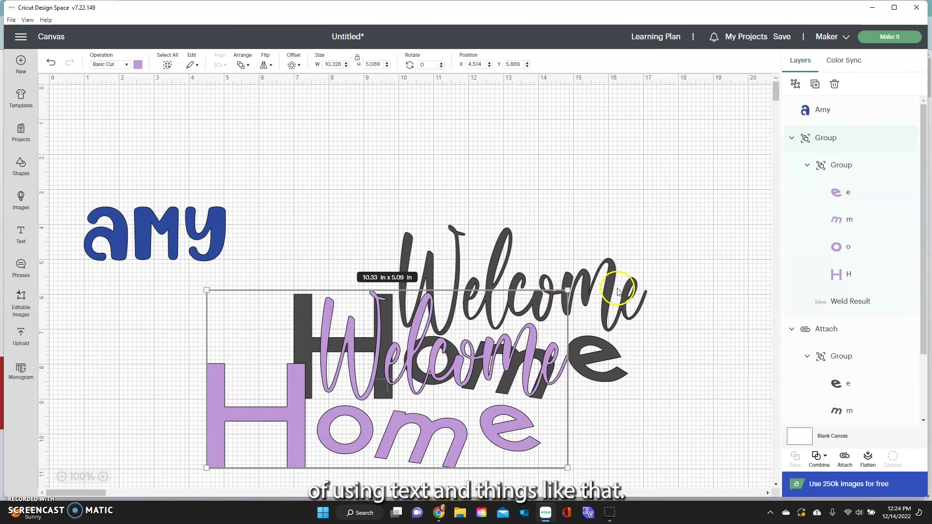